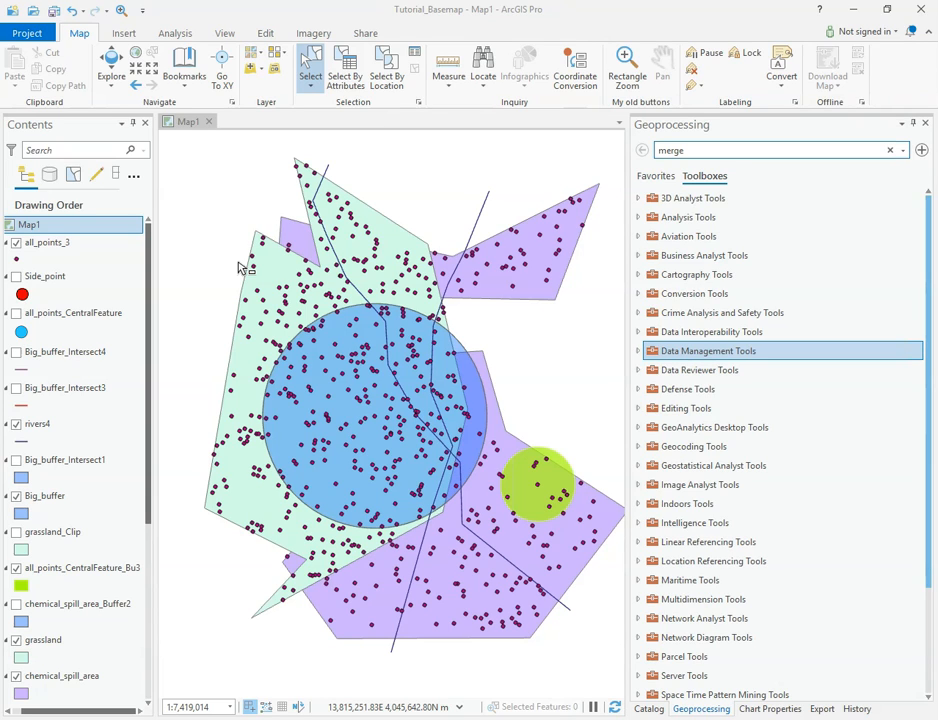
pyautogui.click(257, 292)
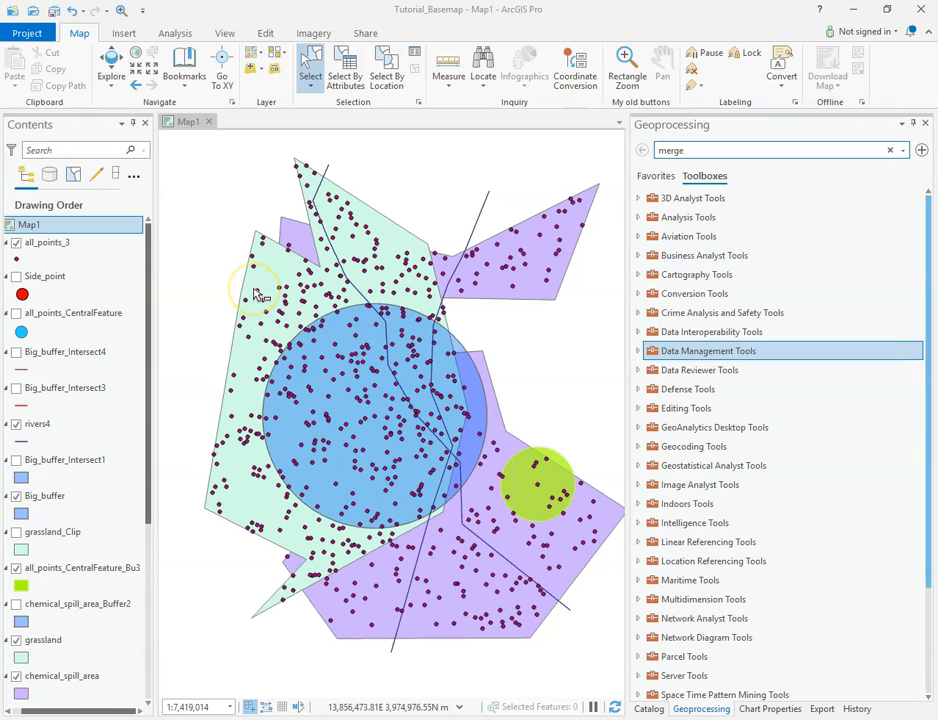
pyautogui.click(289, 326)
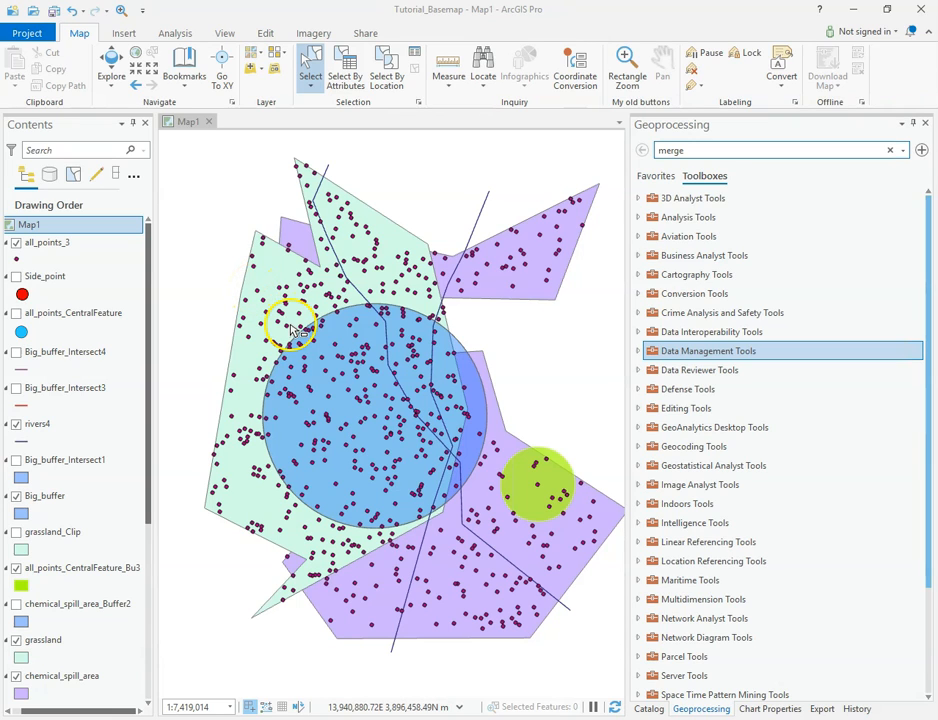
pyautogui.click(335, 345)
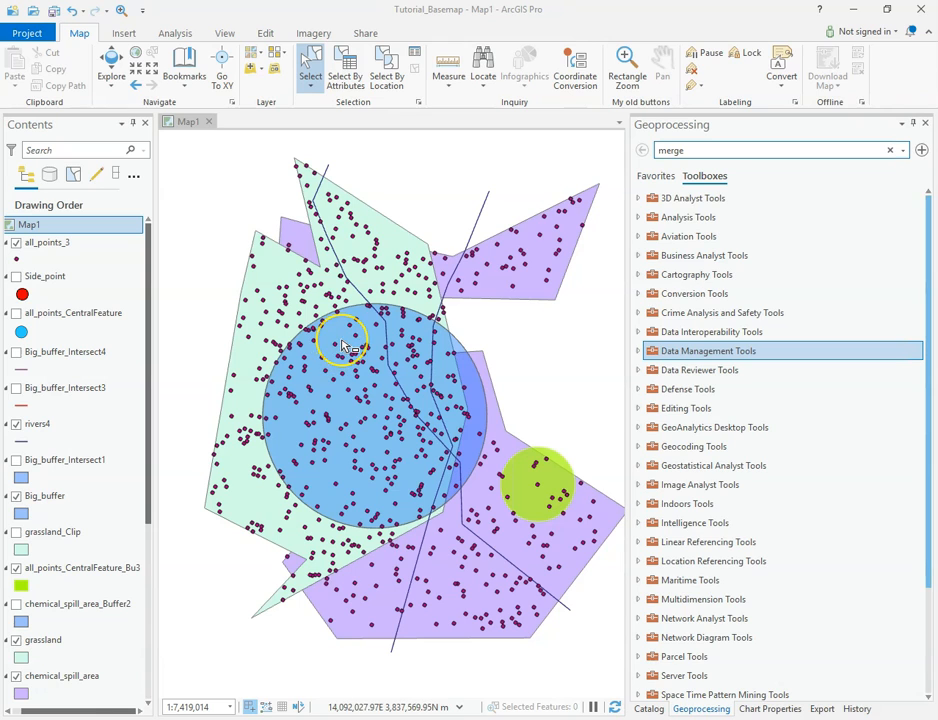
pyautogui.click(390, 311)
pyautogui.click(360, 294)
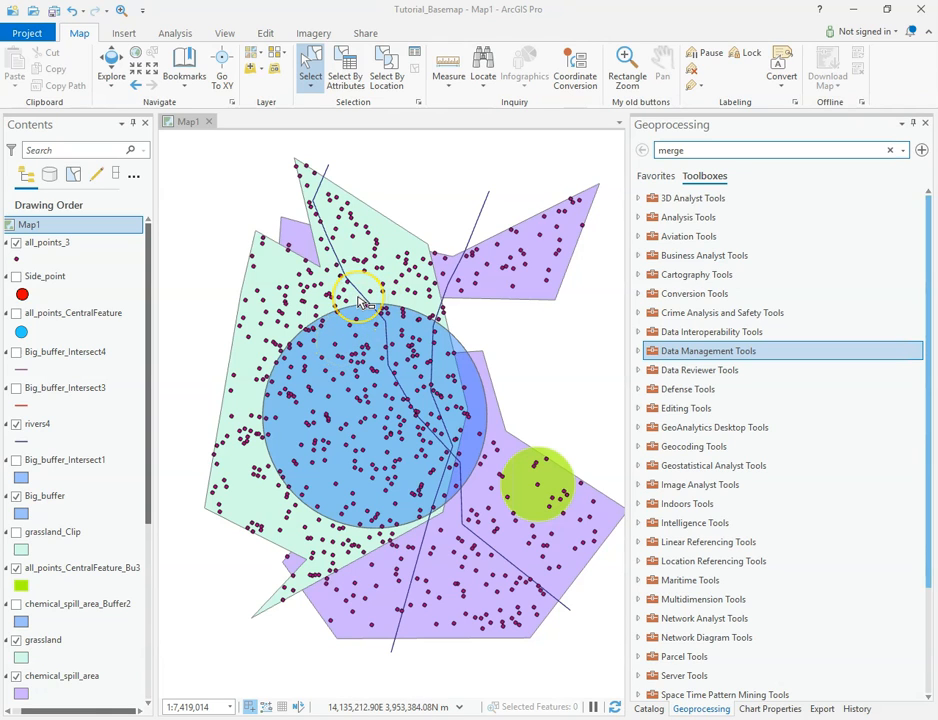
pyautogui.click(335, 306)
pyautogui.click(287, 383)
pyautogui.click(264, 408)
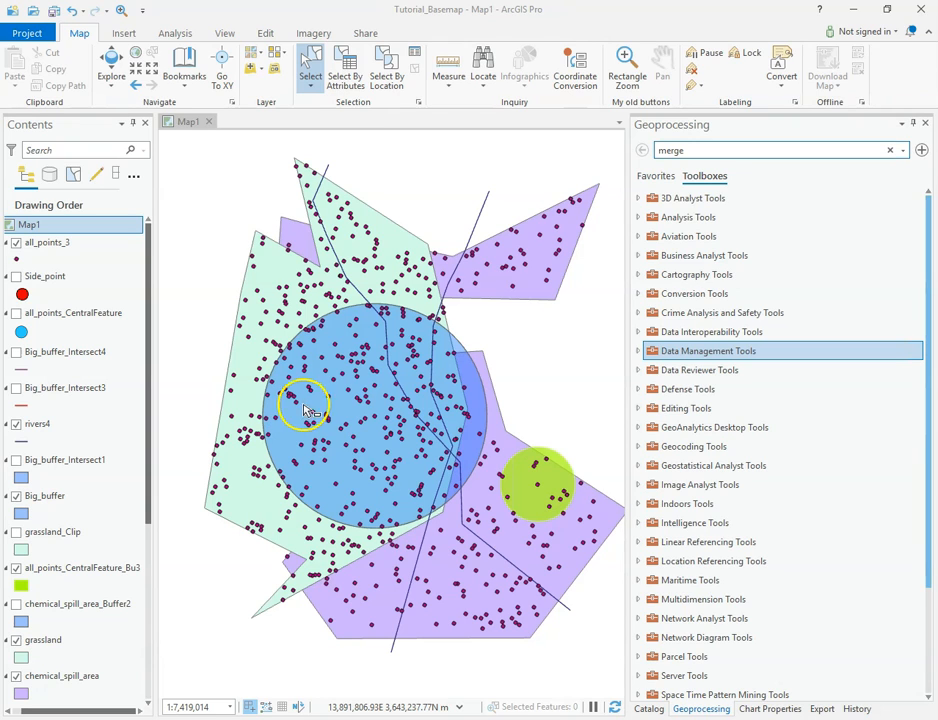
# - Open the Union tool from the Overlay toolset of the Analysis Tools toolbox
pyautogui.click(179, 34)
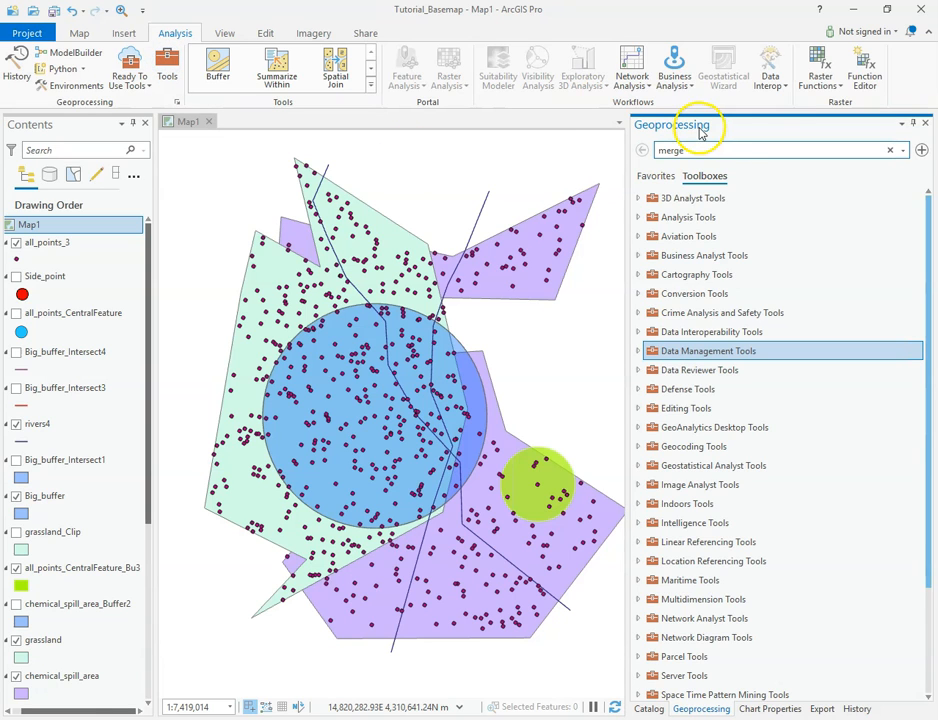
pyautogui.click(925, 123)
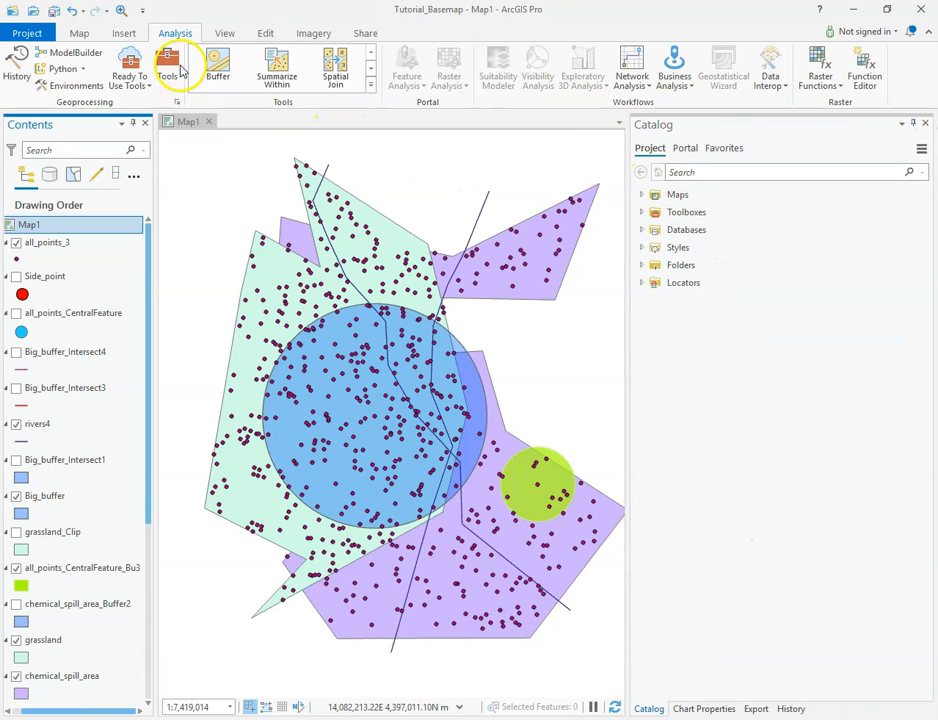
pyautogui.click(167, 63)
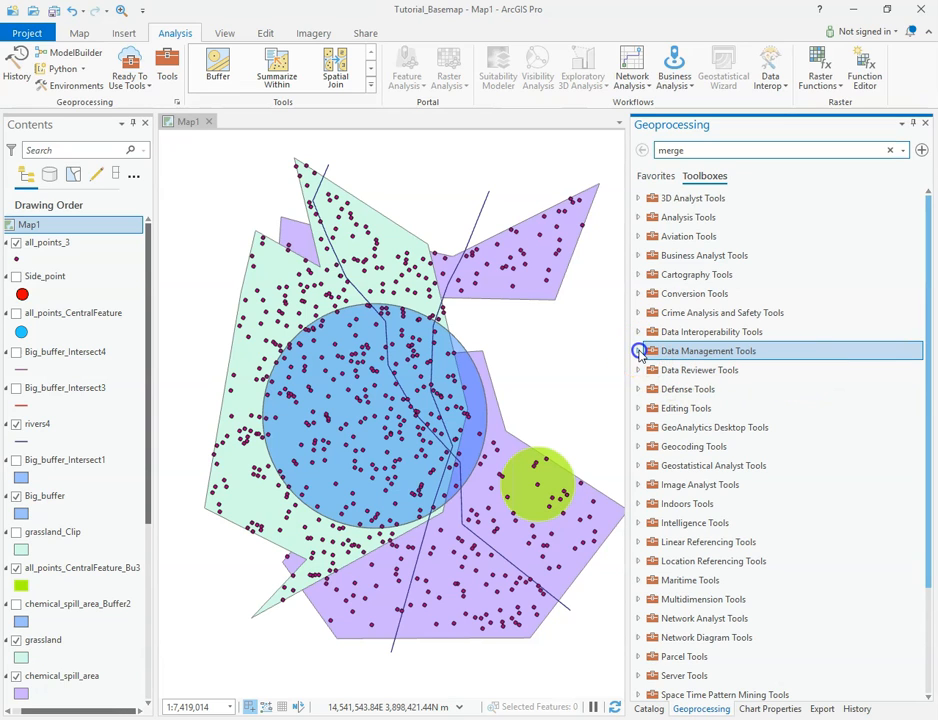
pyautogui.click(640, 352)
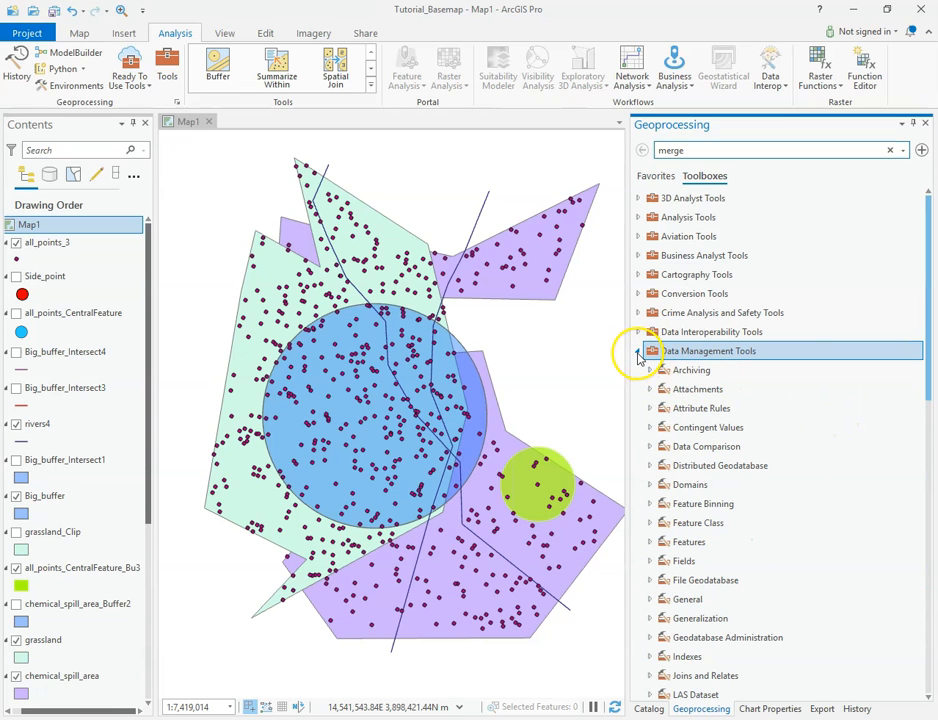
pyautogui.click(640, 352)
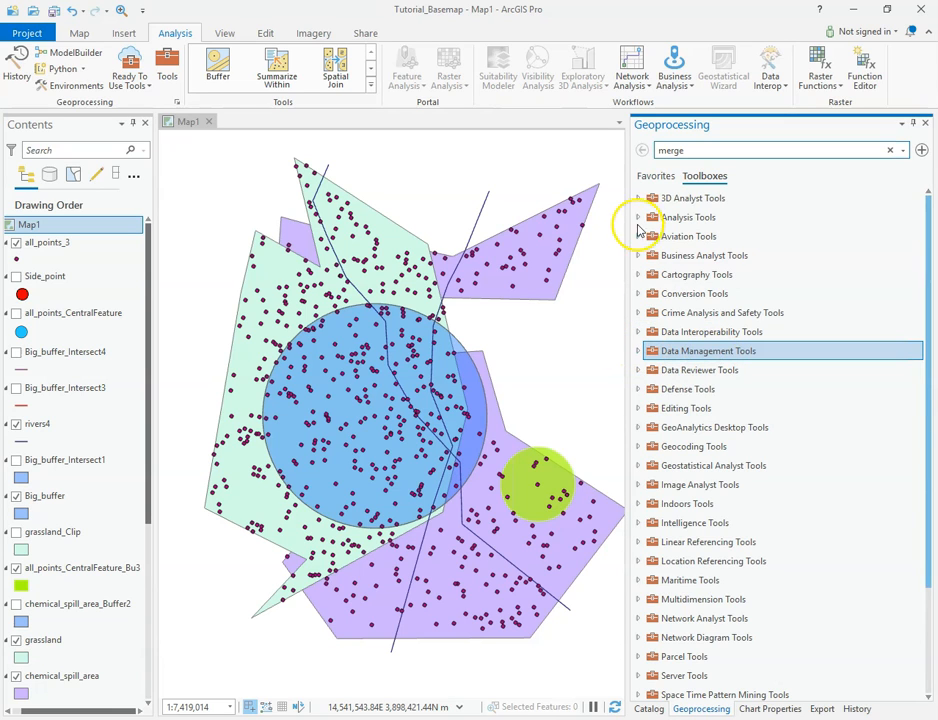
pyautogui.click(638, 217)
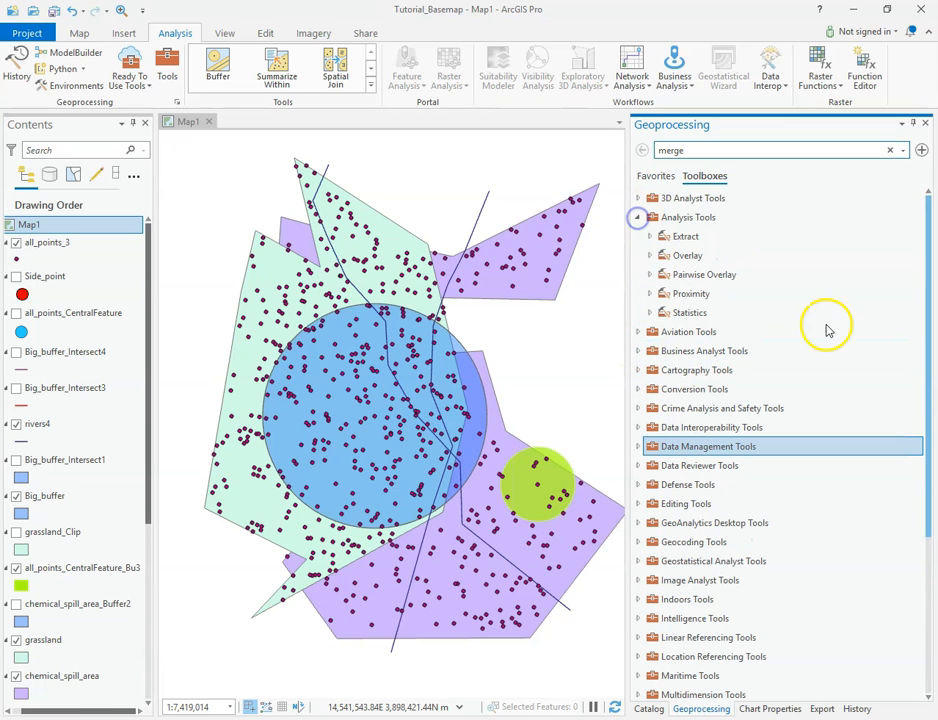
pyautogui.click(649, 255)
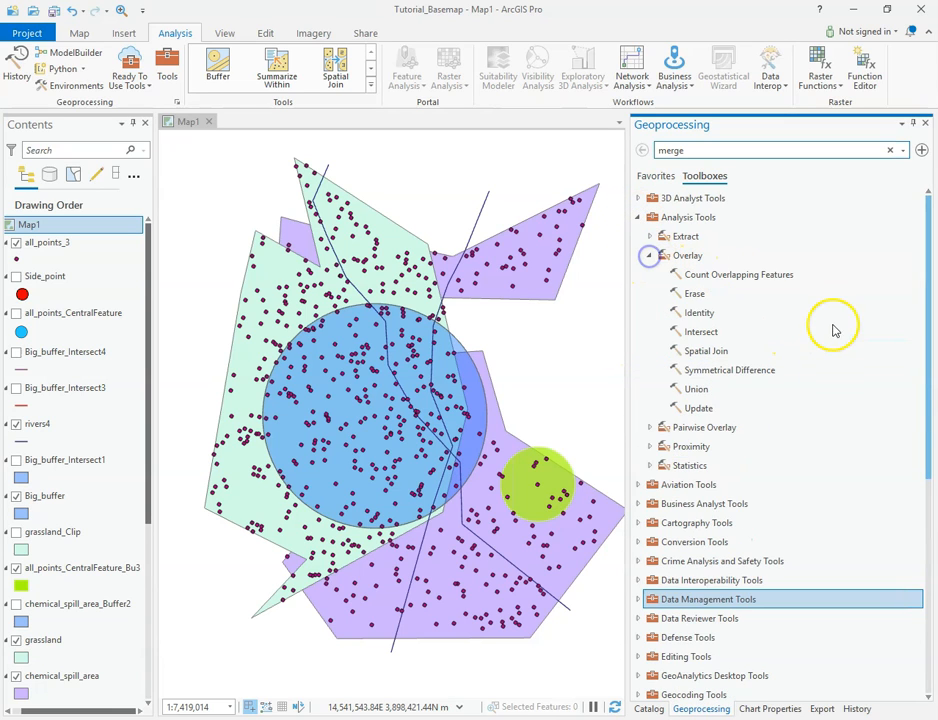
pyautogui.click(713, 392)
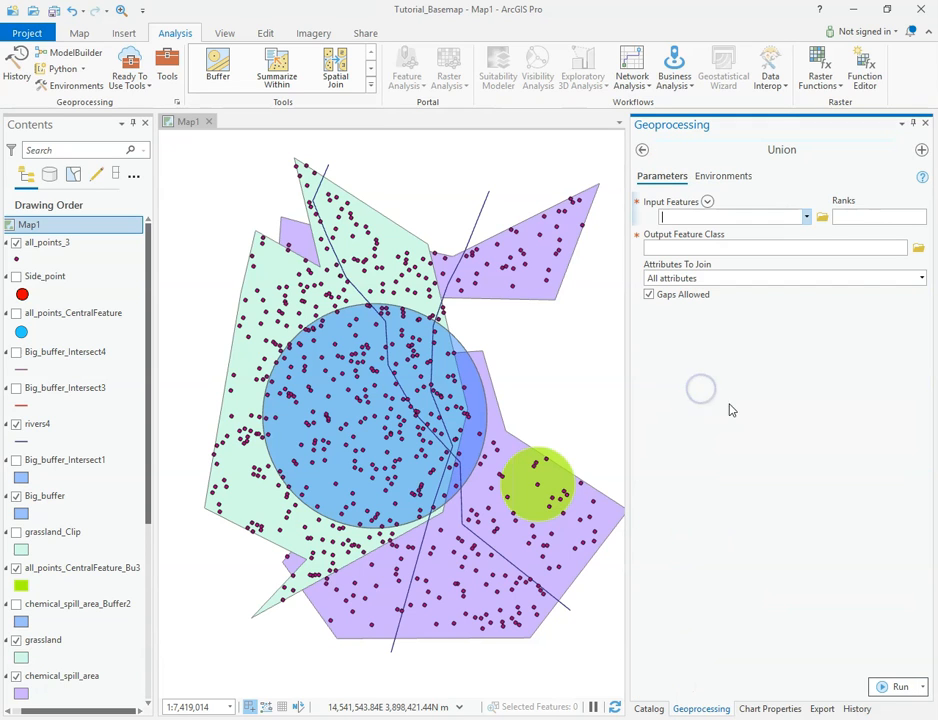
# - Add the chemical_spill_area and grassland layers together as the input features of the Union tool
pyautogui.moveTo(924, 183)
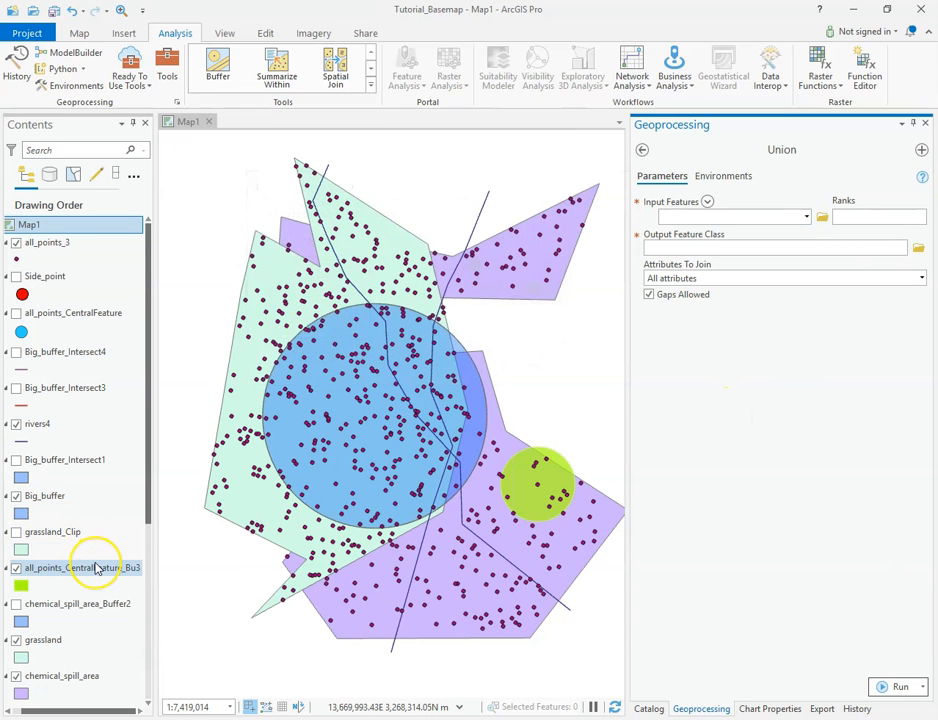
pyautogui.scroll(-3, 94, 566)
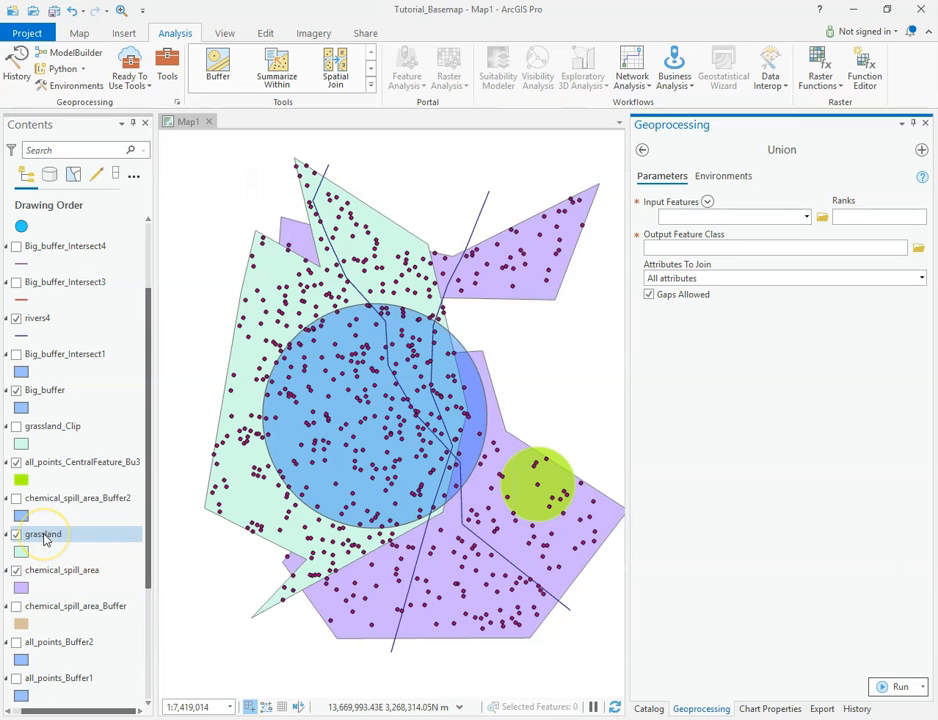
pyautogui.click(40, 535)
pyautogui.keyDown('ctrl'); pyautogui.click(63, 570); pyautogui.keyUp('ctrl')
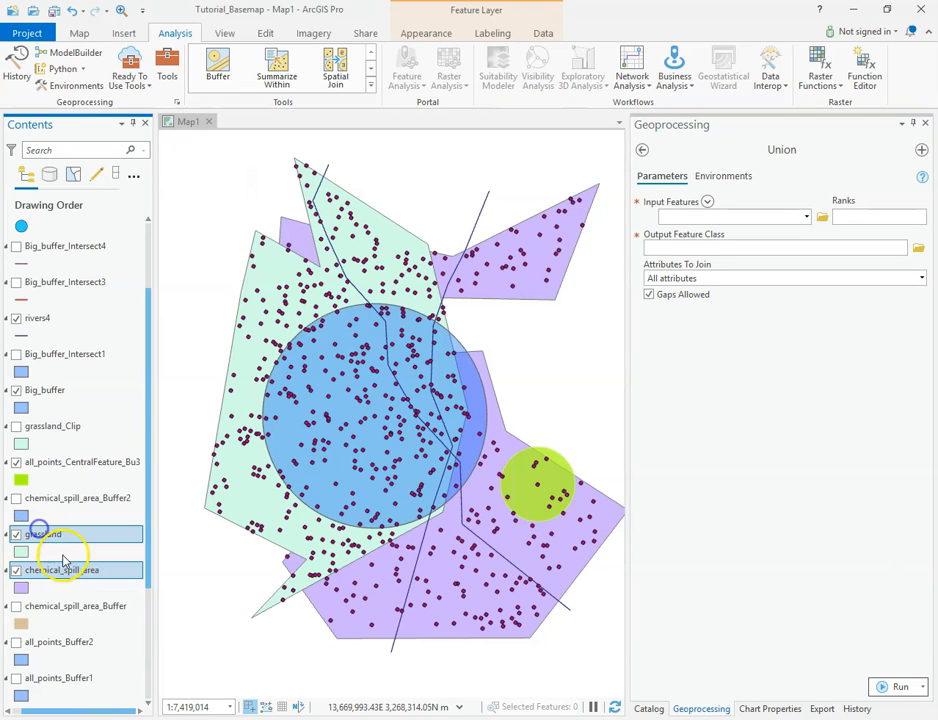
pyautogui.moveTo(65, 572); pyautogui.dragTo(726, 217)
pyautogui.click(724, 430)
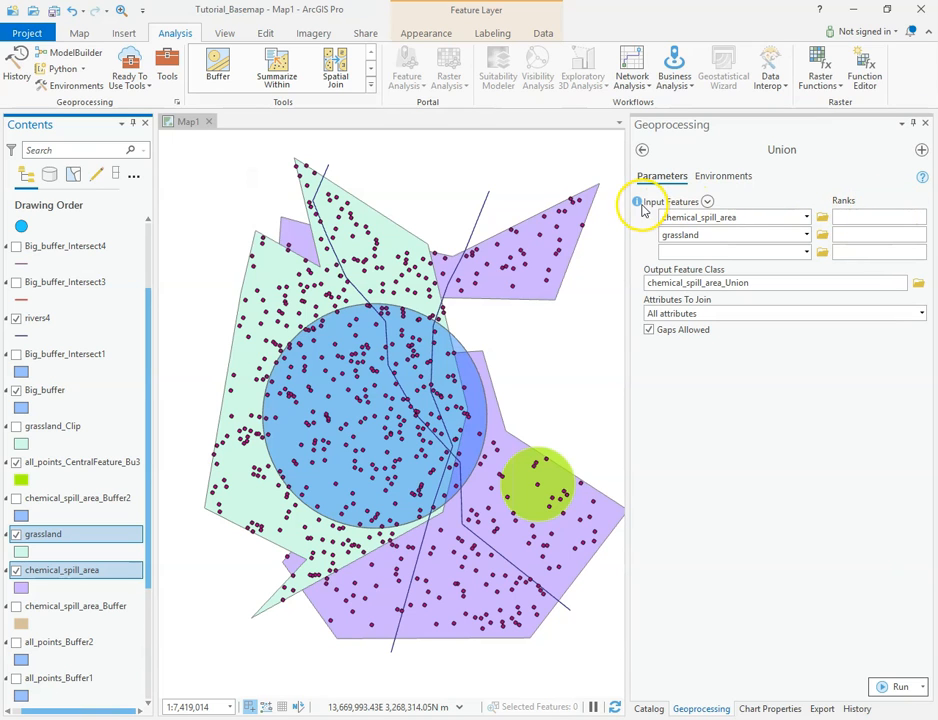
# - Keep All attributes as the attributes to join and run the Union
pyautogui.moveTo(638, 202)
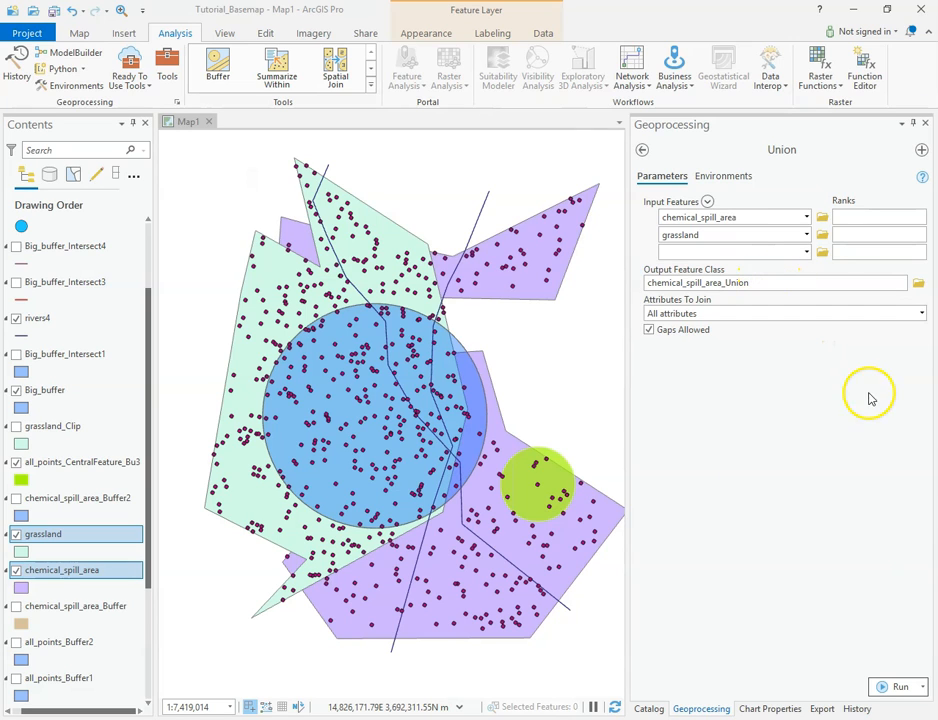
pyautogui.click(921, 313)
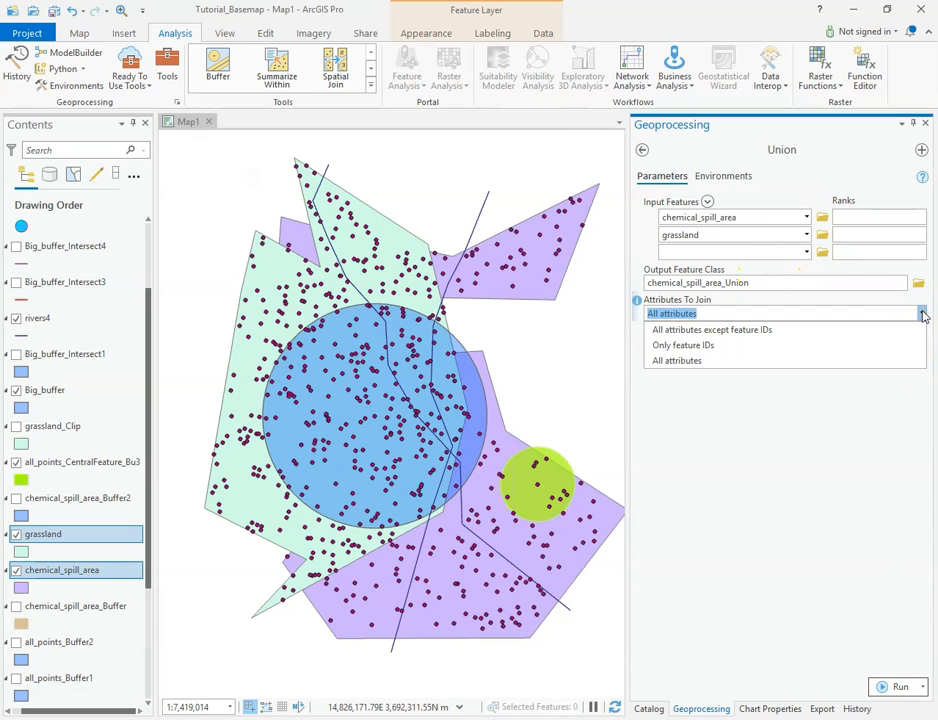
pyautogui.click(683, 360)
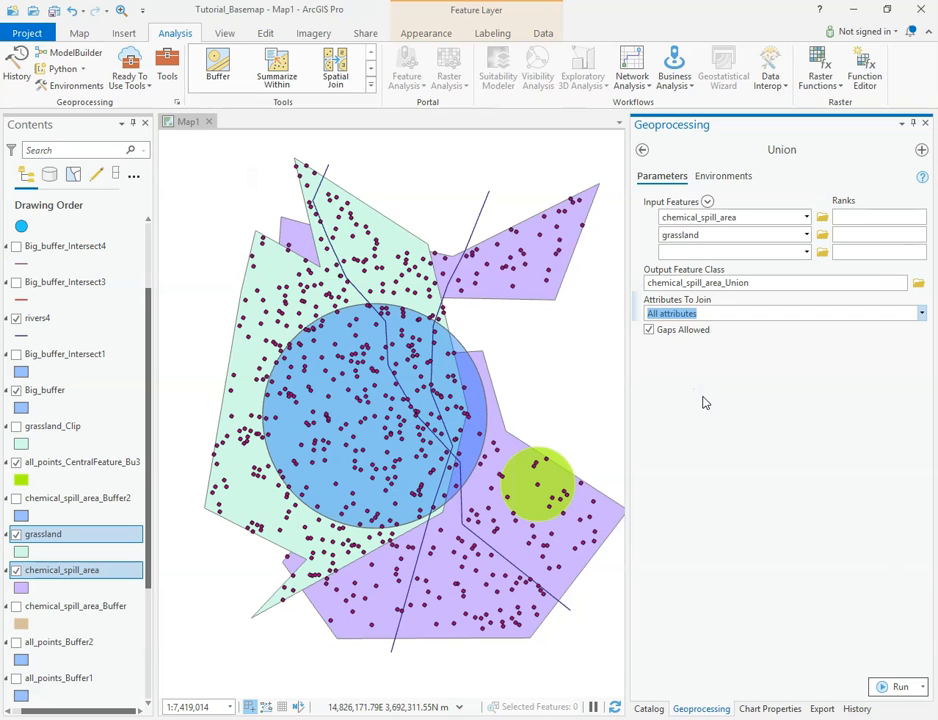
pyautogui.click(890, 688)
pyautogui.click(718, 540)
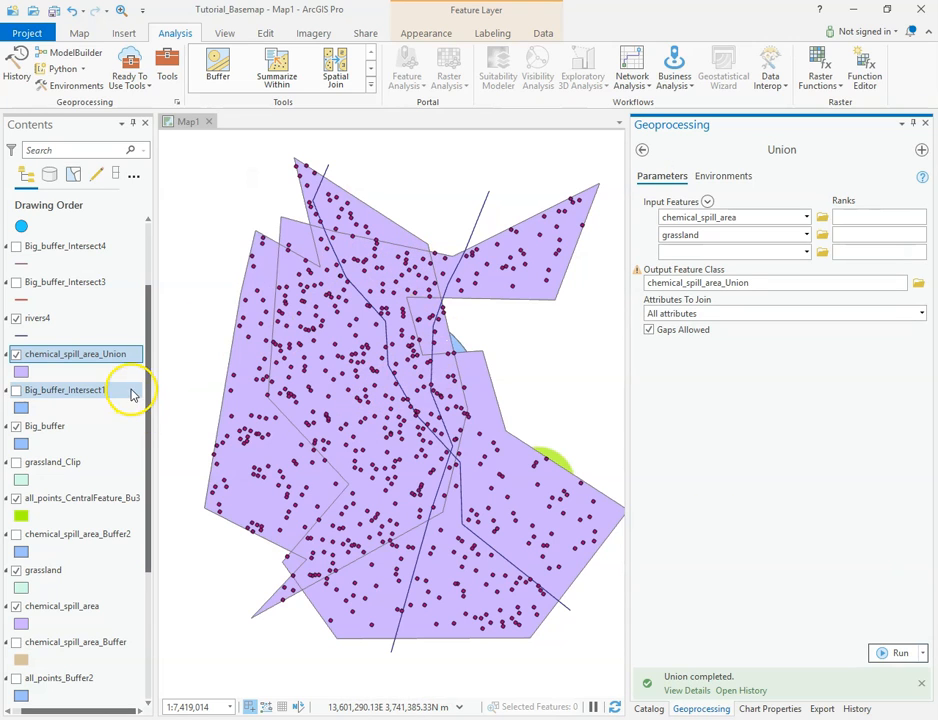
# - Open the attribute table of chemical_spill_area_Union, shrink it to keep the map in view, and select the record with OBJECTID 1
pyautogui.rightClick(46, 358)
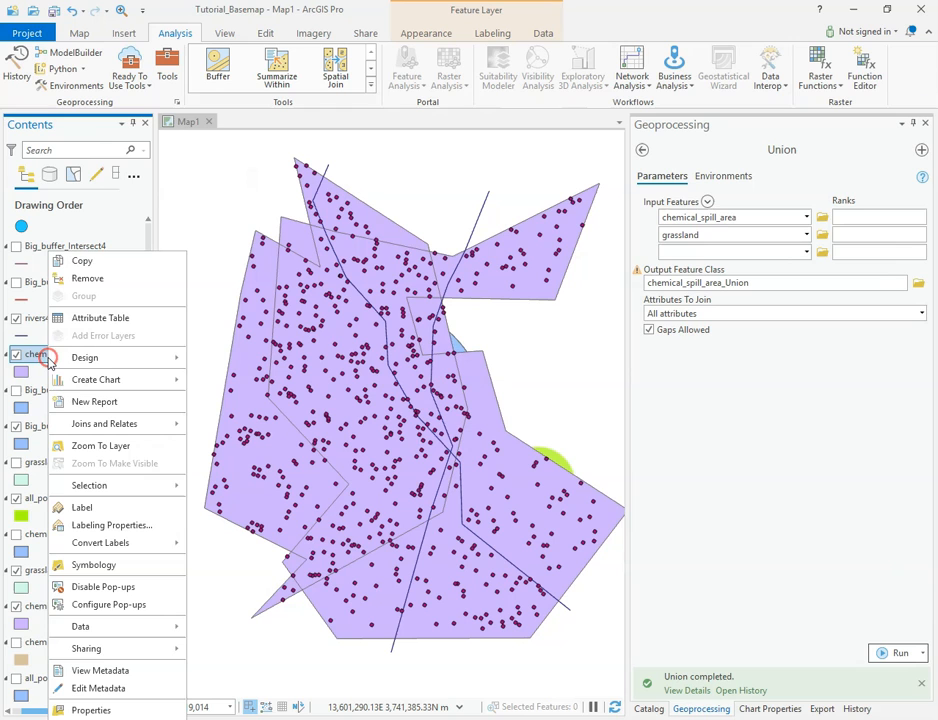
pyautogui.click(122, 318)
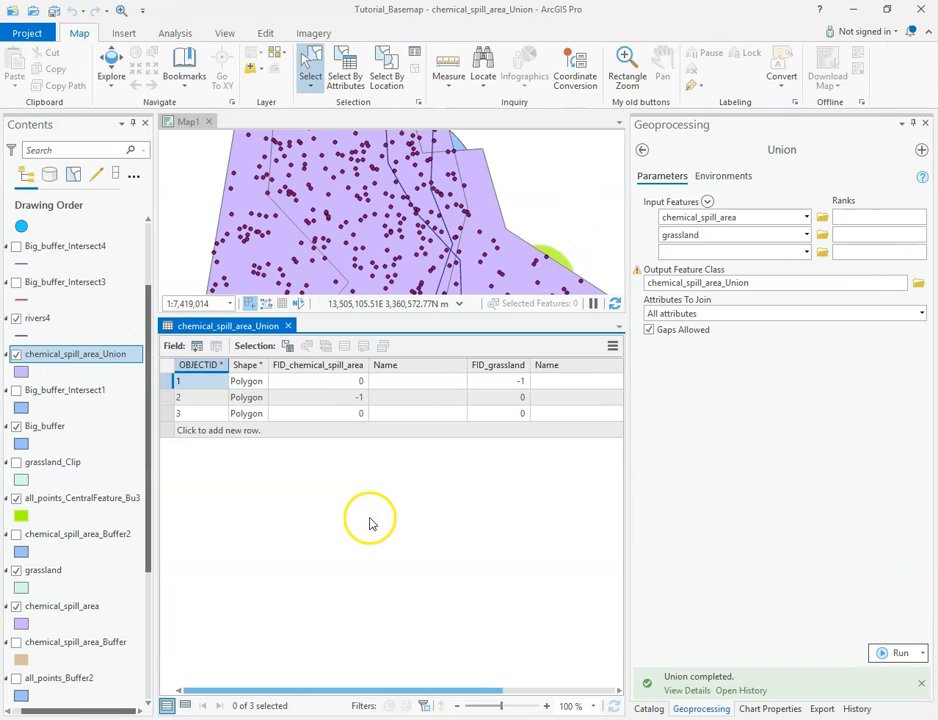
pyautogui.moveTo(432, 315); pyautogui.dragTo(436, 521)
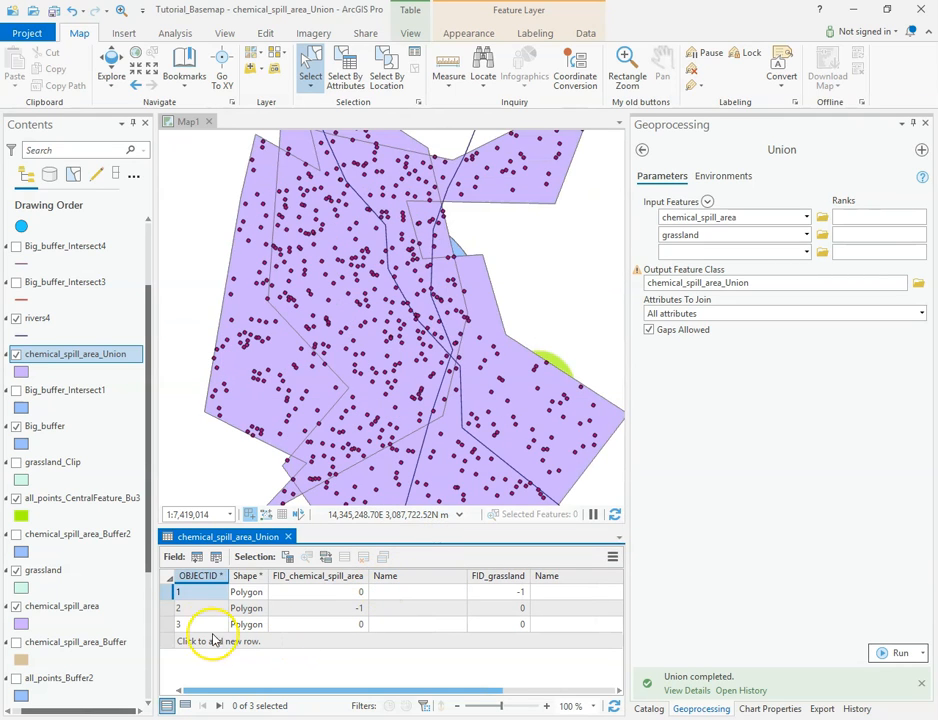
pyautogui.click(171, 593)
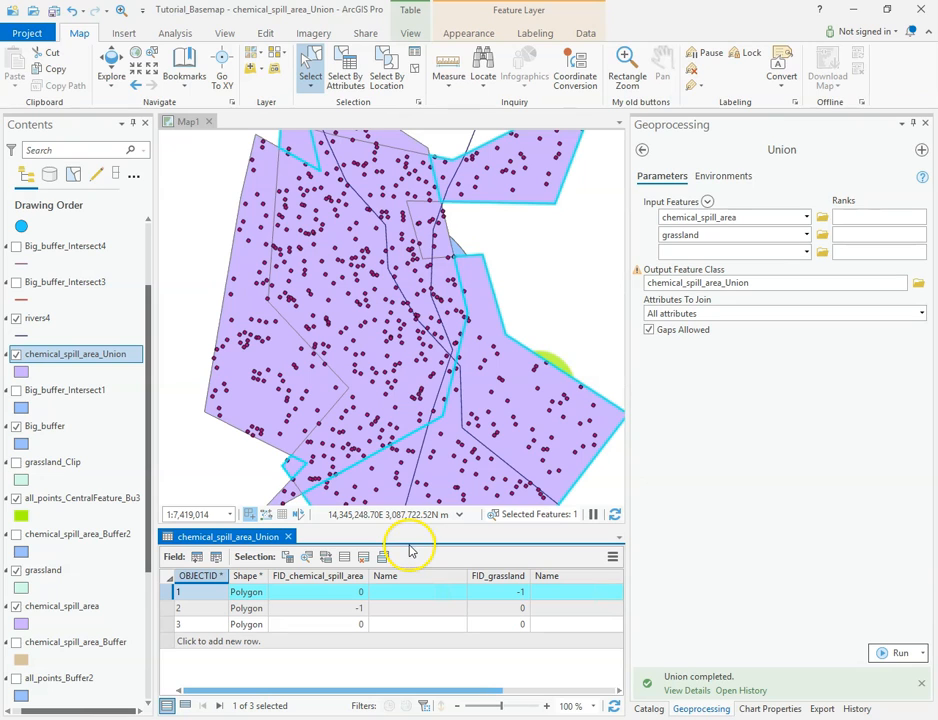
pyautogui.moveTo(420, 530); pyautogui.dragTo(417, 580)
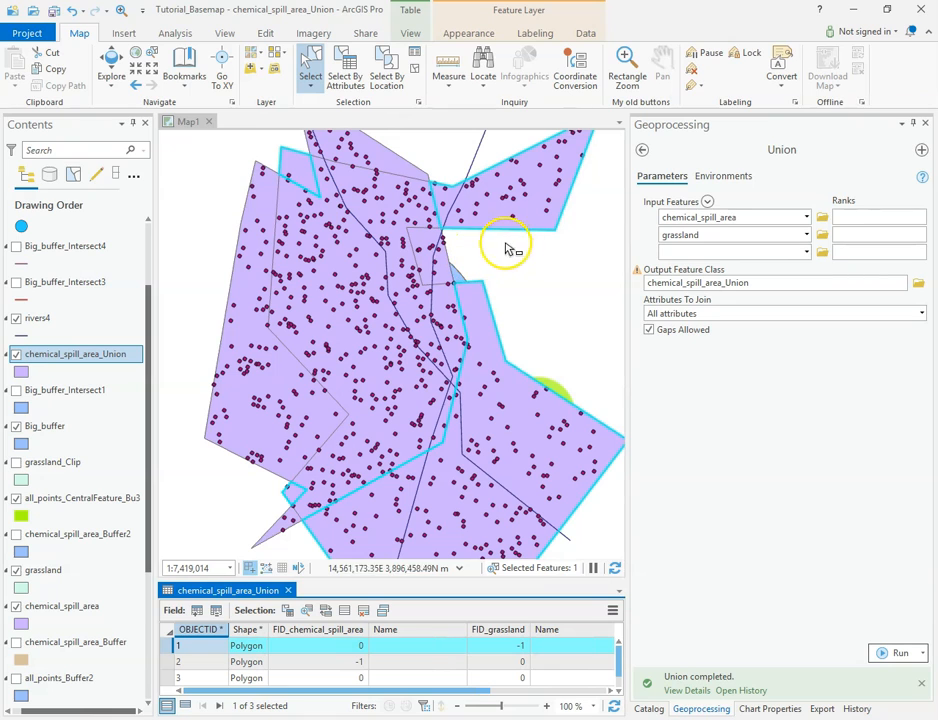
pyautogui.click(128, 352)
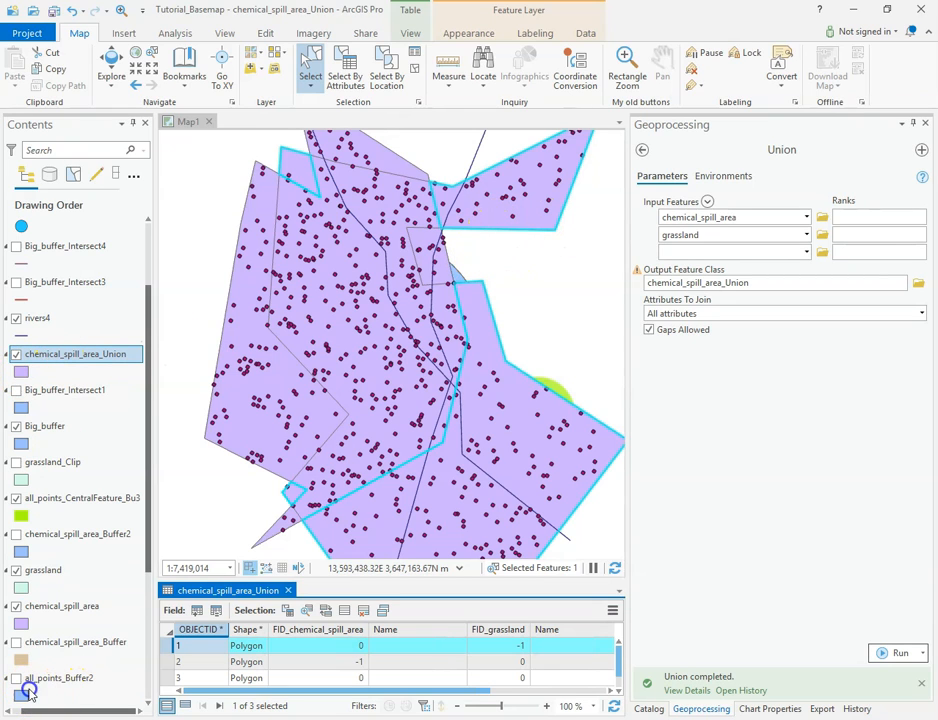
pyautogui.press('Down')
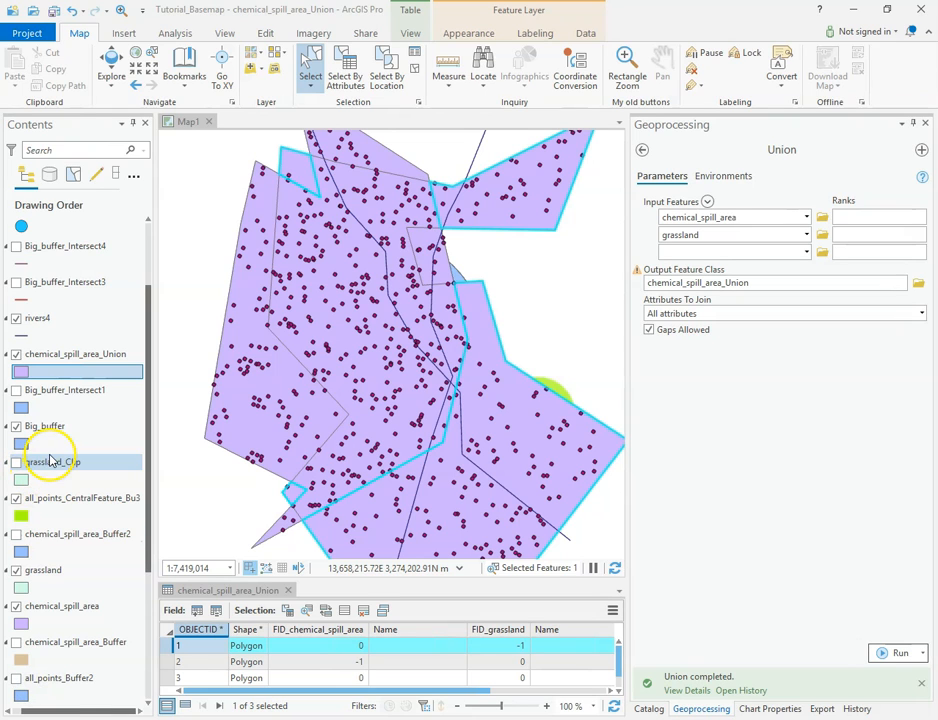
pyautogui.click(19, 375)
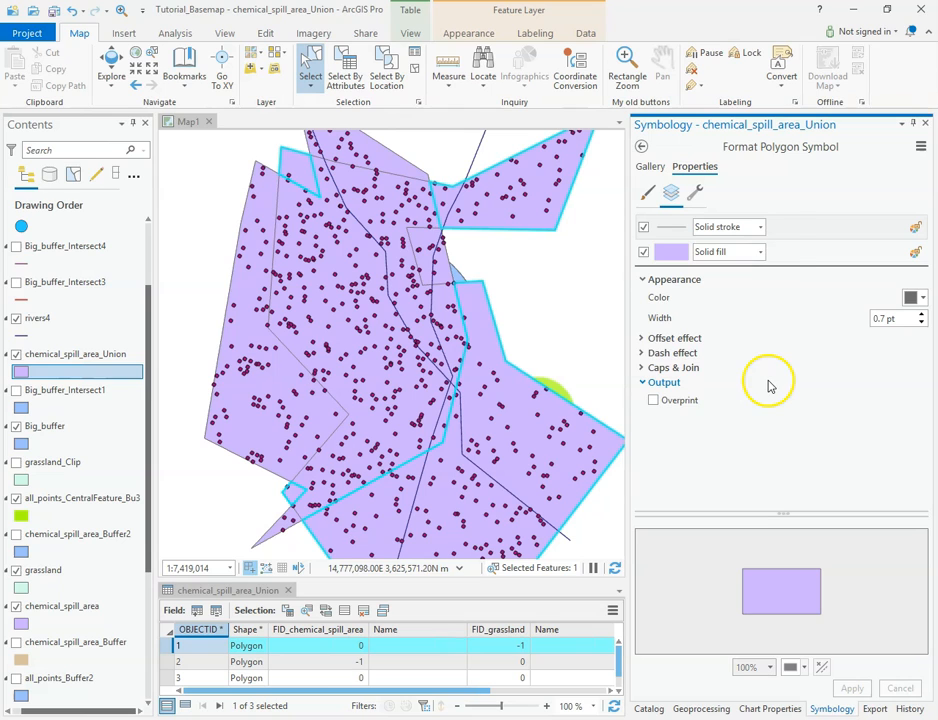
pyautogui.click(25, 373)
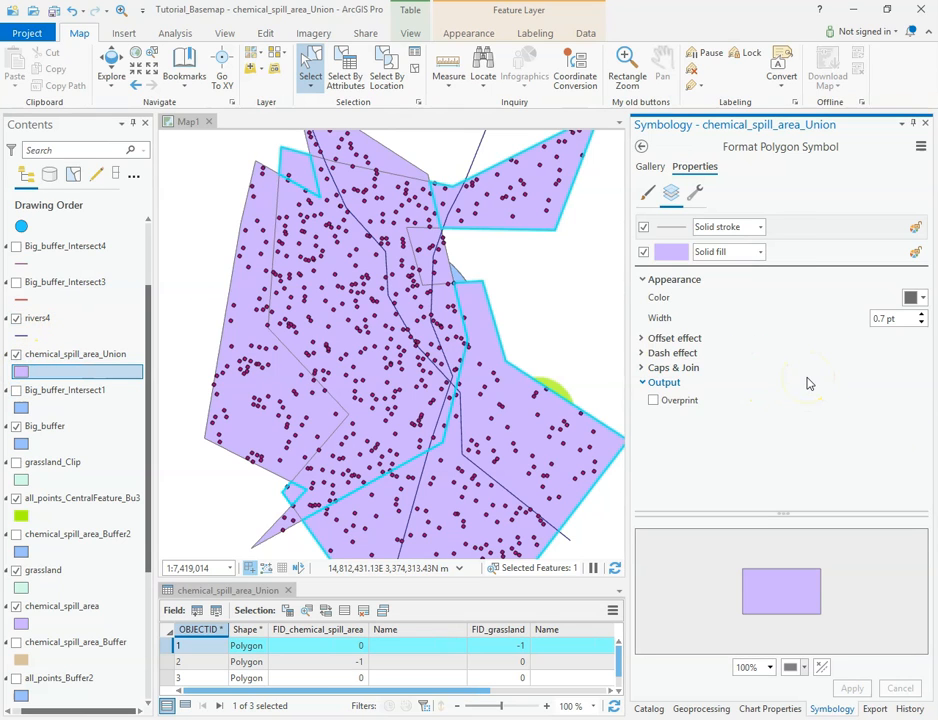
pyautogui.click(650, 167)
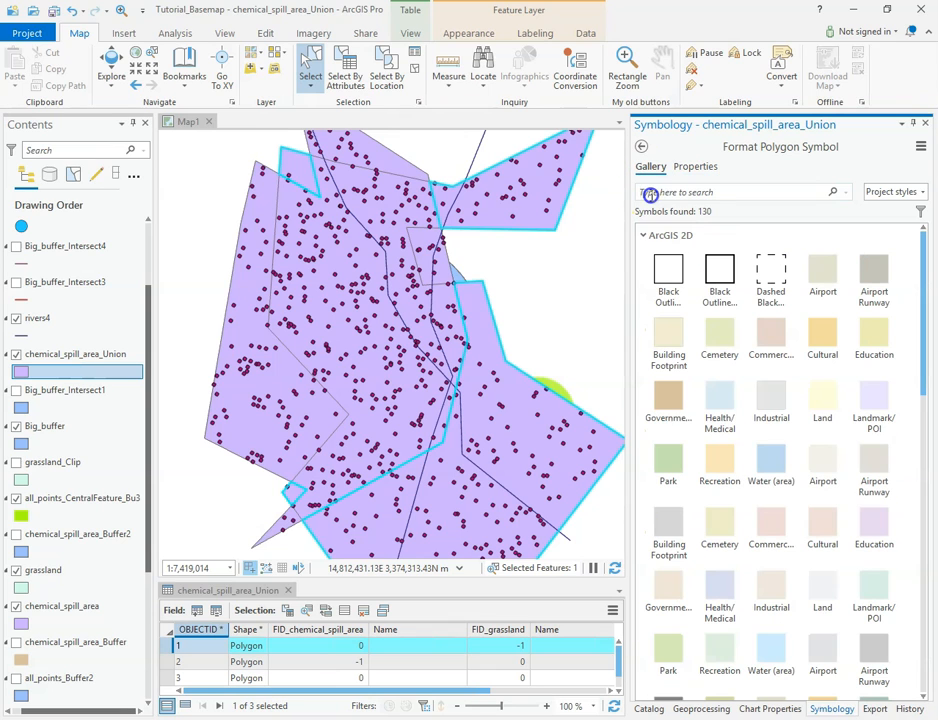
pyautogui.click(694, 167)
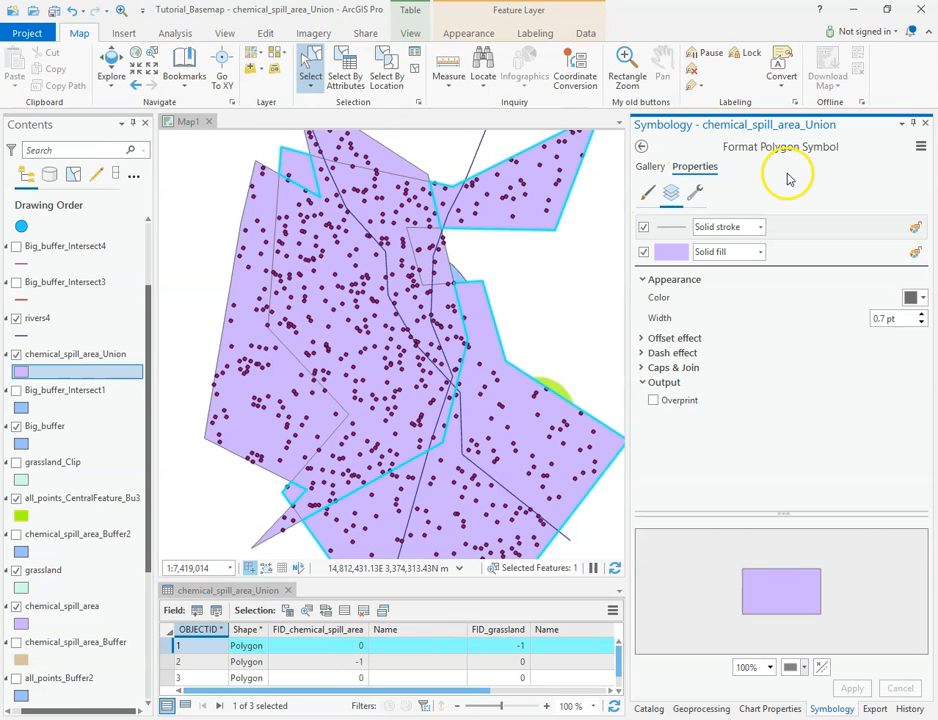
# - Open the primary symbology of the chemical_spill_area_Union layer and switch it to Unique Values
pyautogui.click(21, 372)
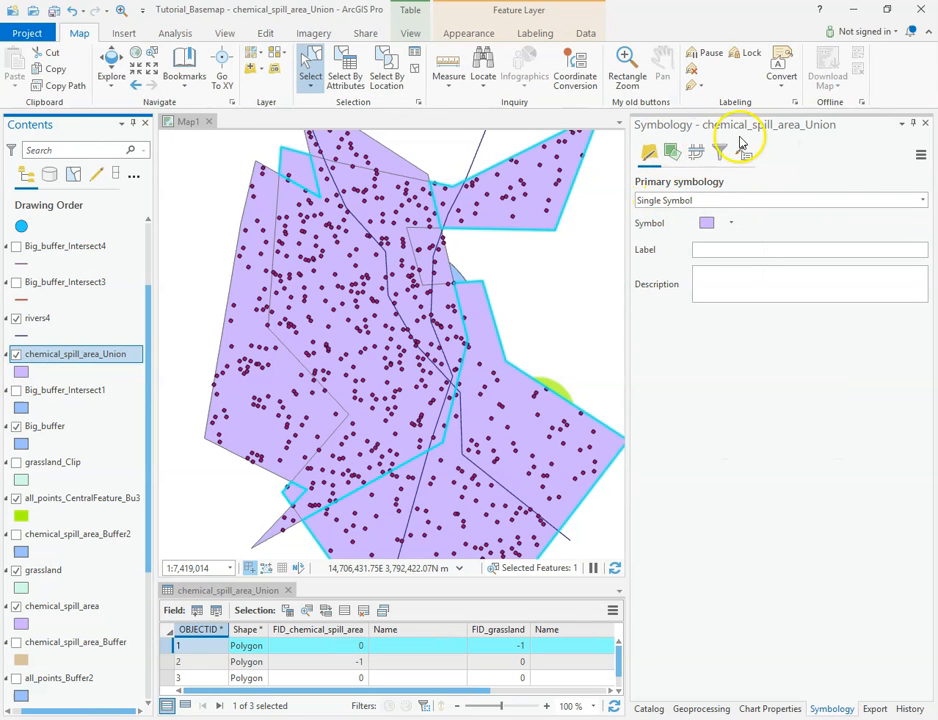
pyautogui.click(926, 201)
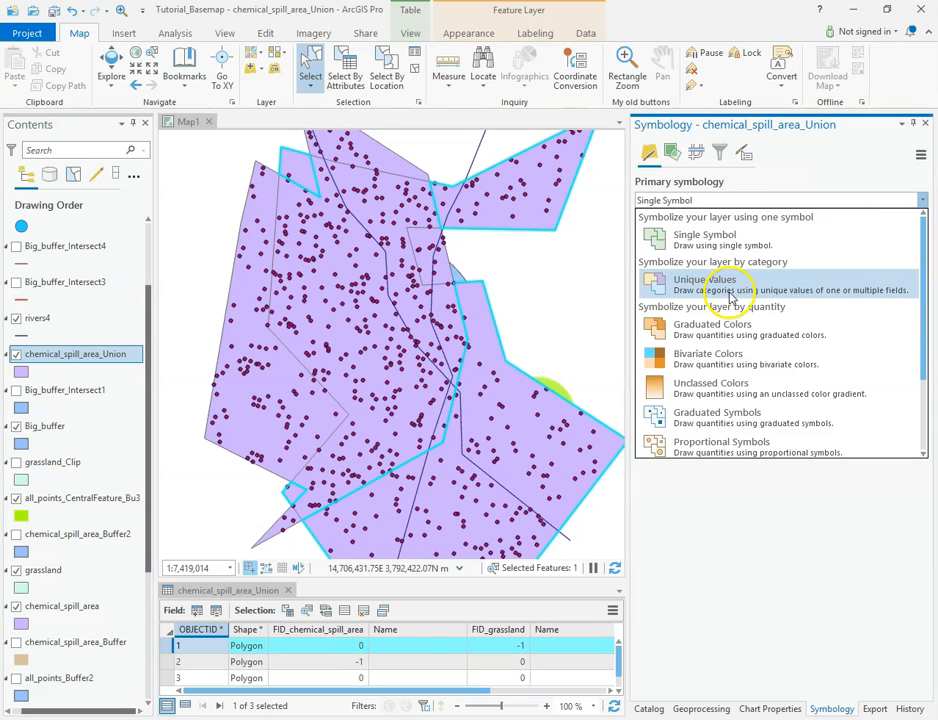
pyautogui.click(674, 340)
pyautogui.click(757, 396)
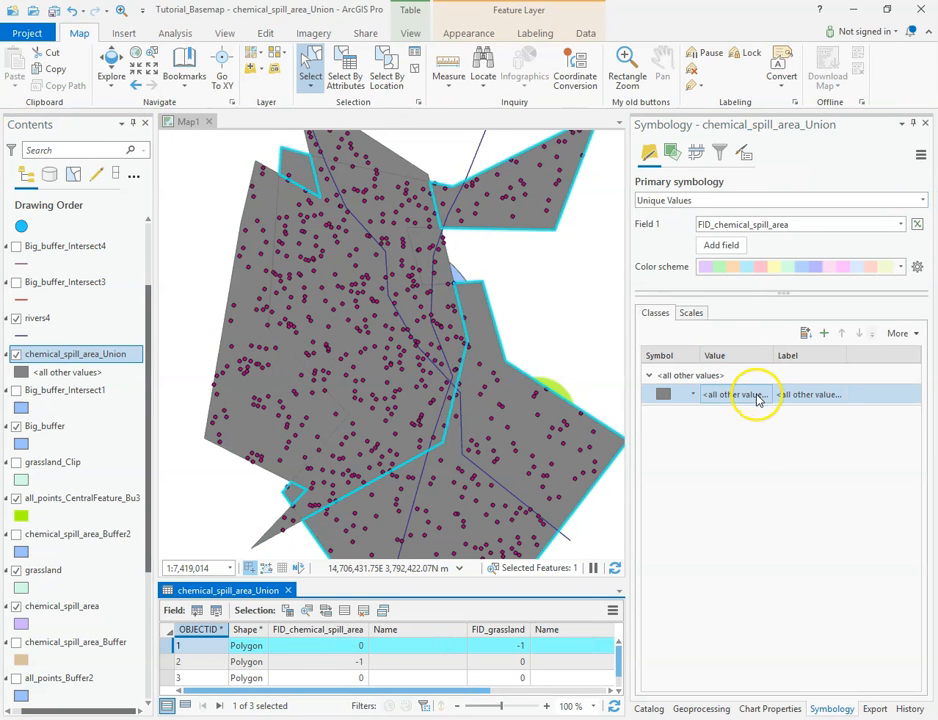
# - Try the Name field as the unique values field for symbolizing the chemical_spill_area_Union layer
pyautogui.click(692, 396)
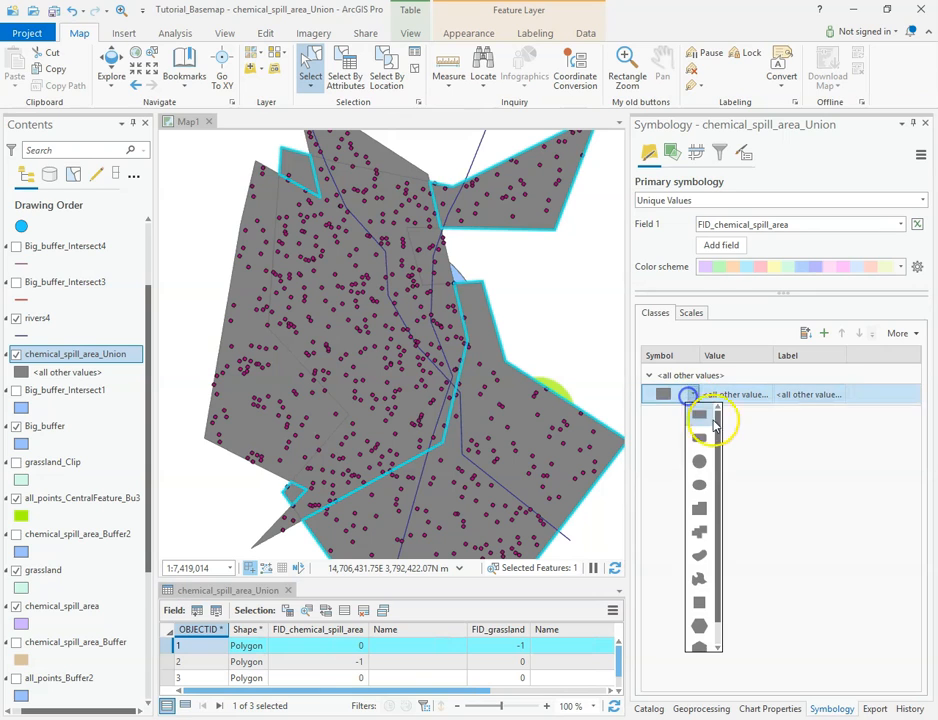
pyautogui.click(708, 411)
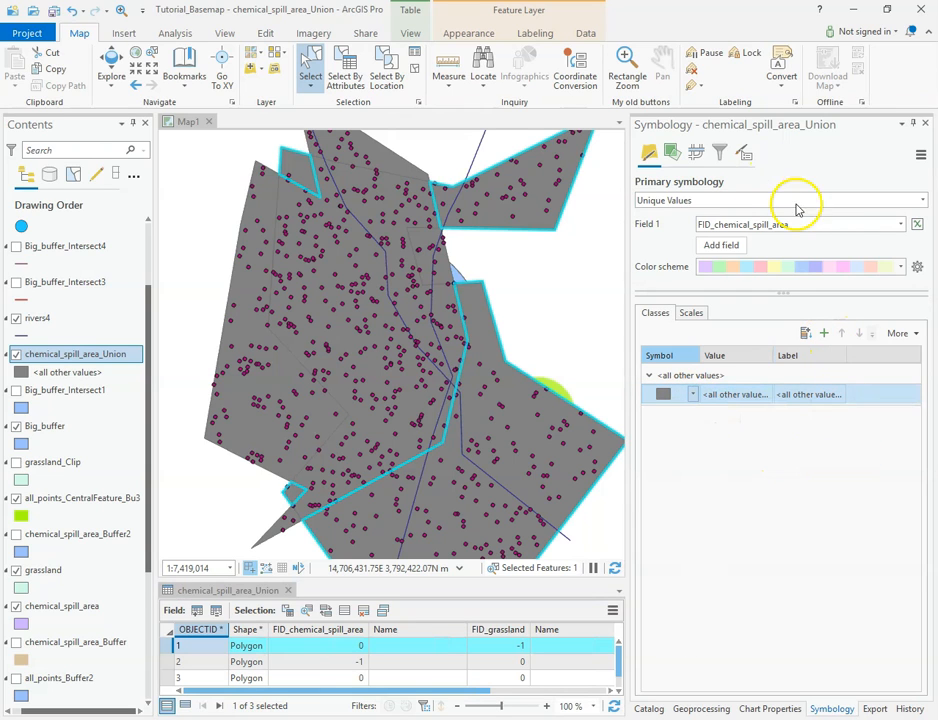
pyautogui.click(900, 224)
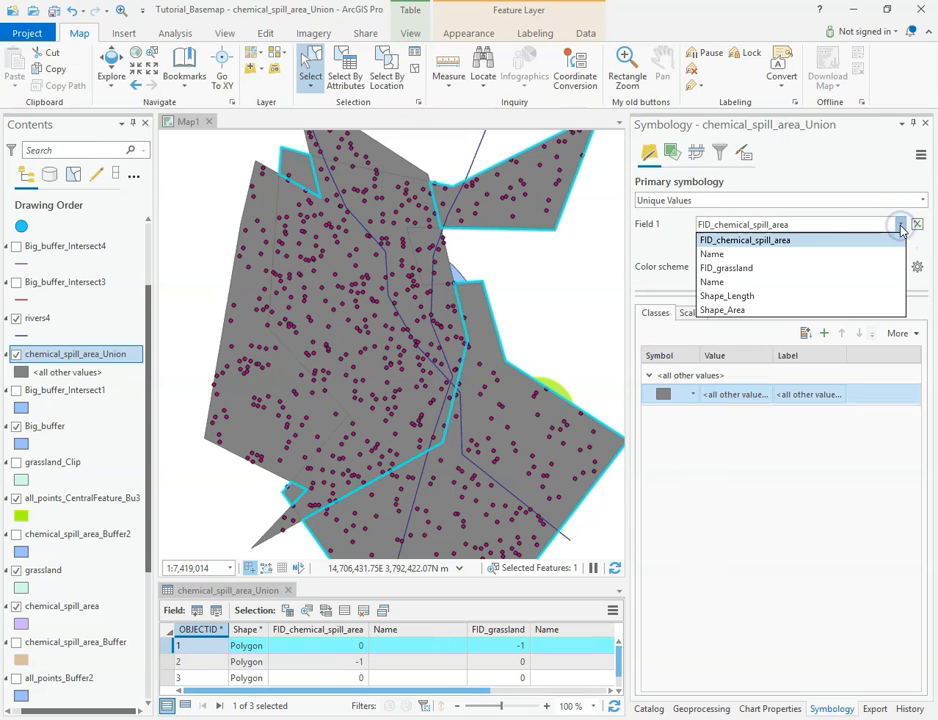
pyautogui.click(754, 258)
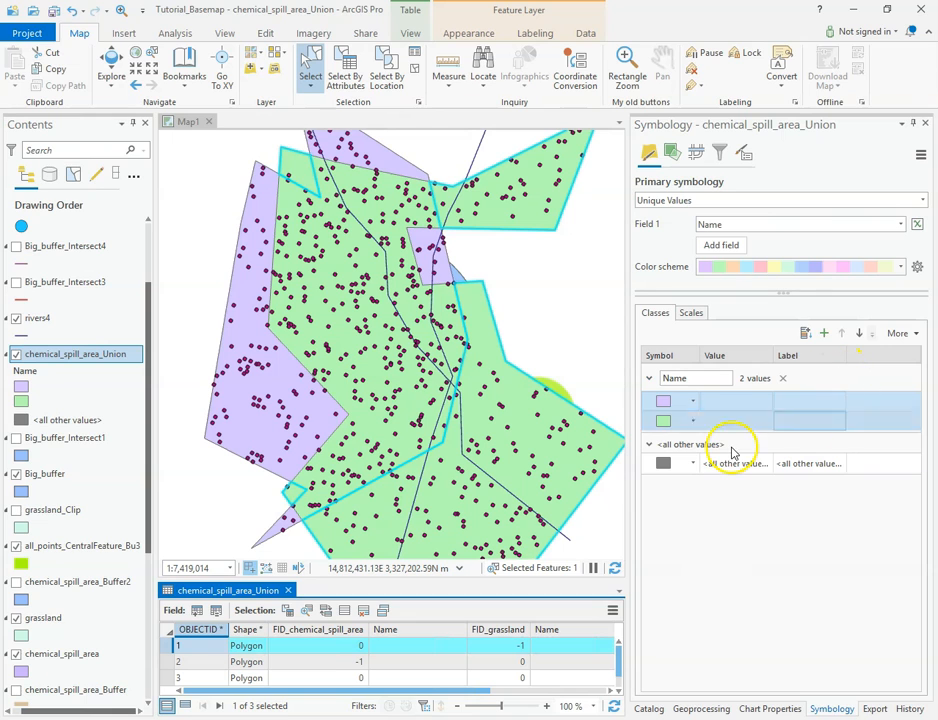
# - Symbolize the unique values of chemical_spill_area_Union by the Shape_Length field
pyautogui.click(900, 224)
pyautogui.click(760, 295)
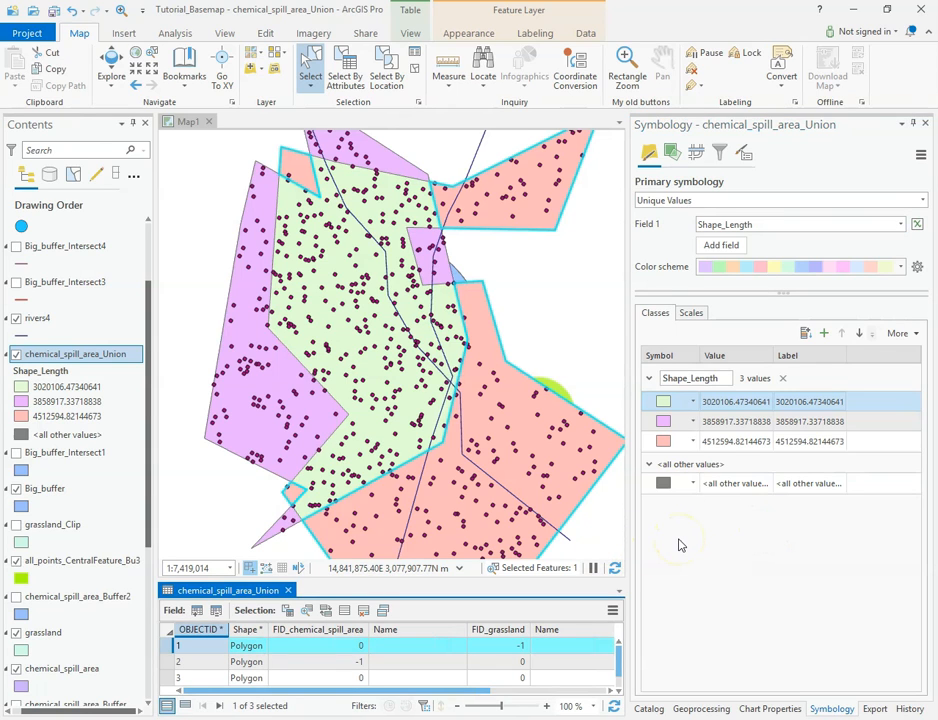
# - Change the outline of the pink 4512594.82144673 class to green, apply it, and return to the primary symbology
pyautogui.click(664, 443)
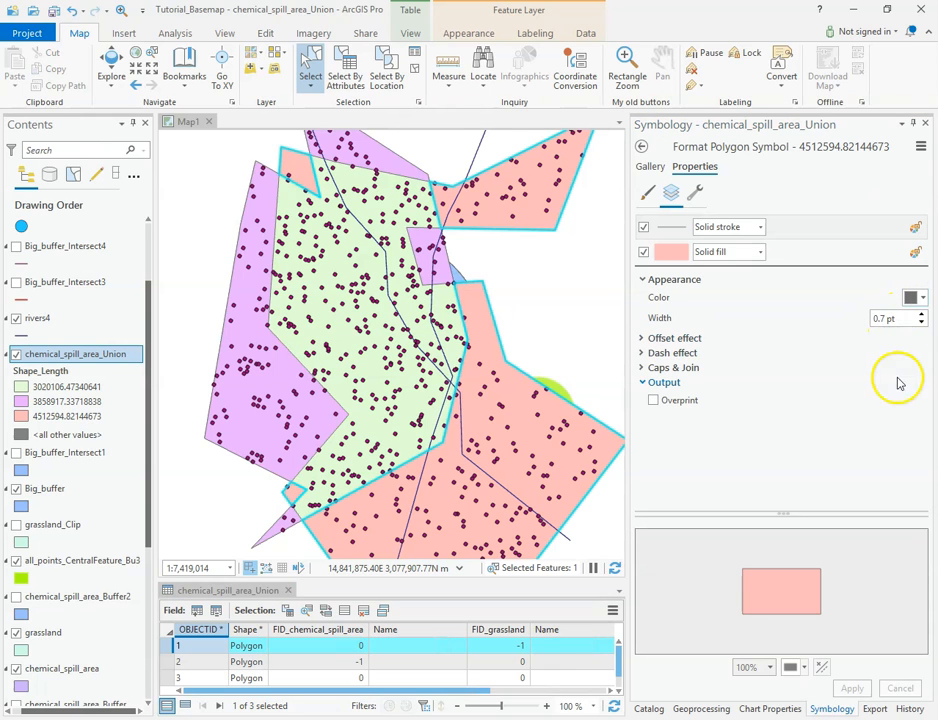
pyautogui.click(920, 297)
pyautogui.click(849, 375)
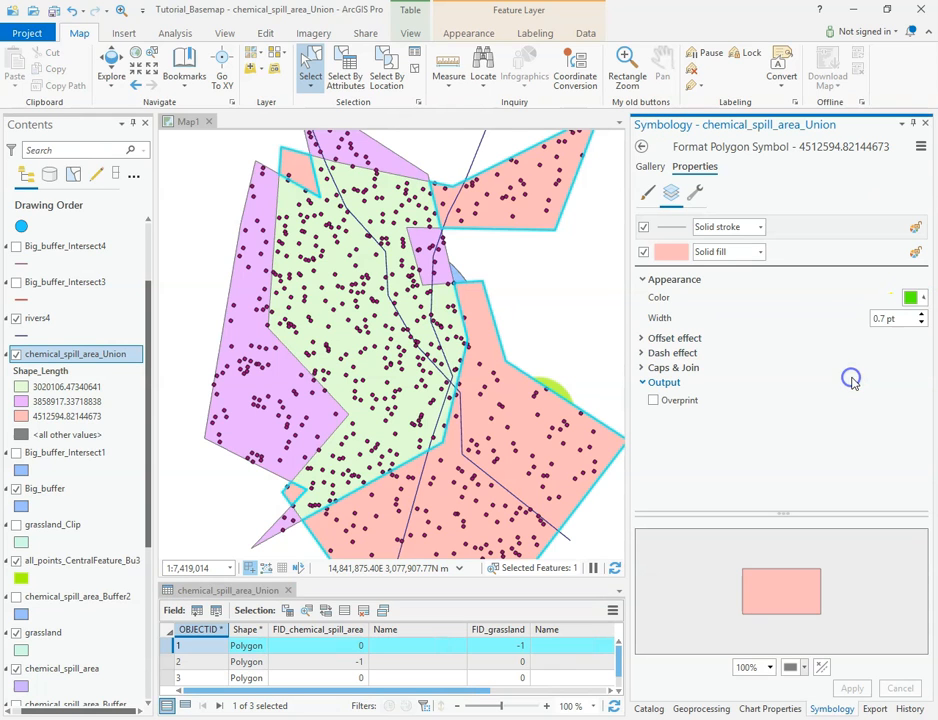
pyautogui.click(849, 689)
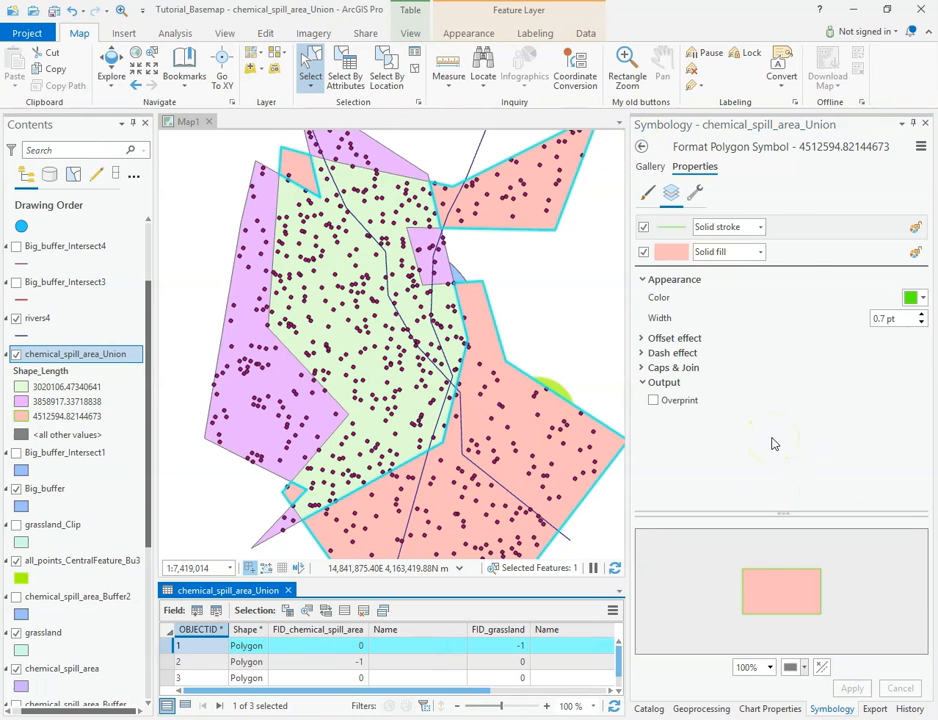
pyautogui.click(640, 149)
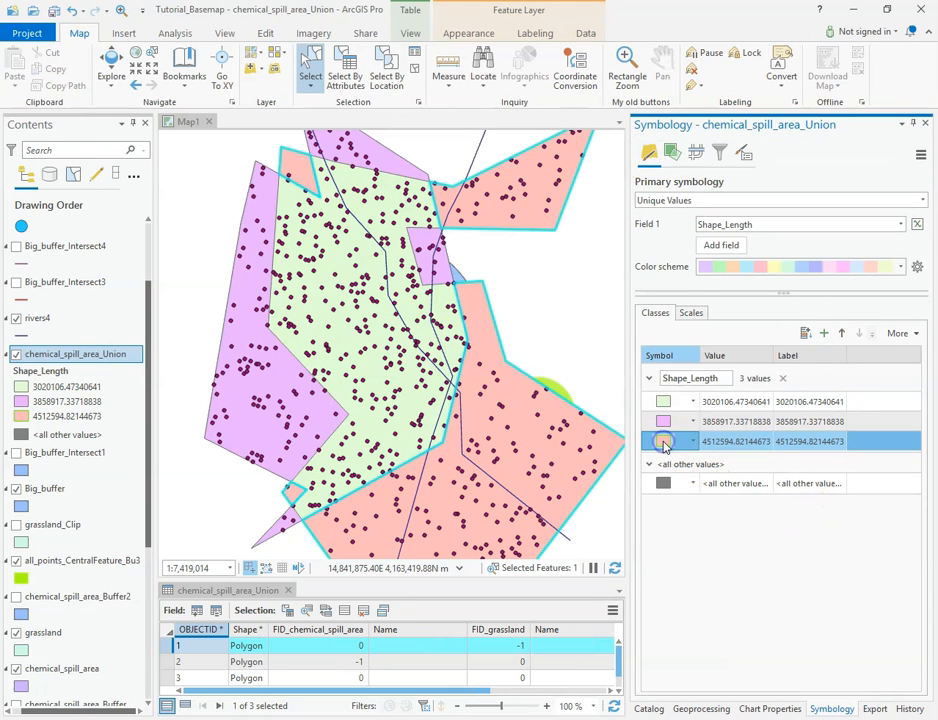
# - Change the solid fill of the 4512594.82144673 class to bright yellow-green and apply it
pyautogui.click(663, 443)
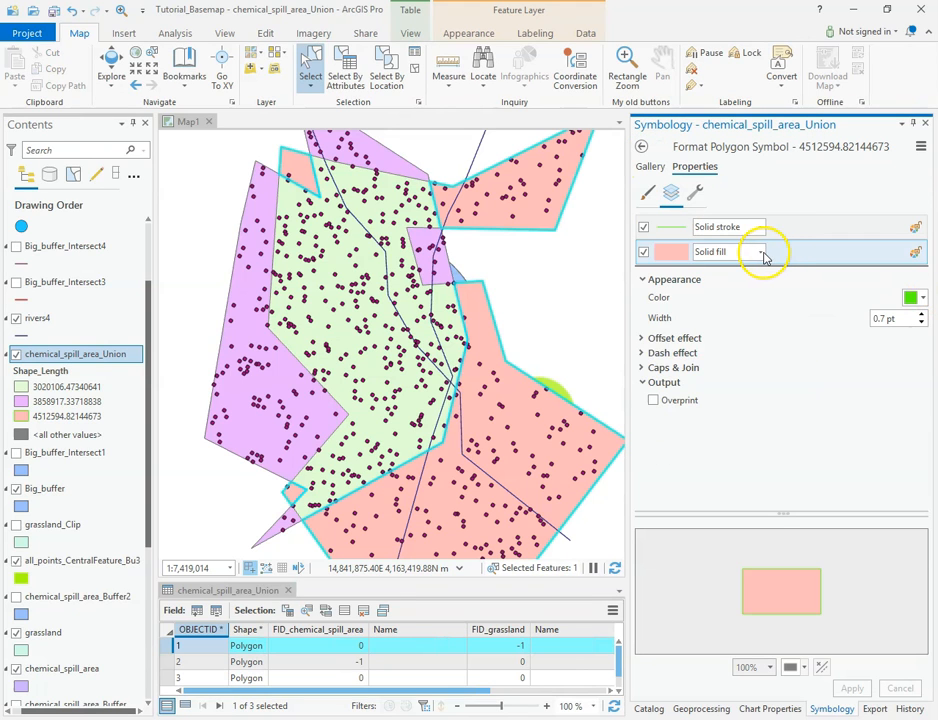
pyautogui.click(679, 254)
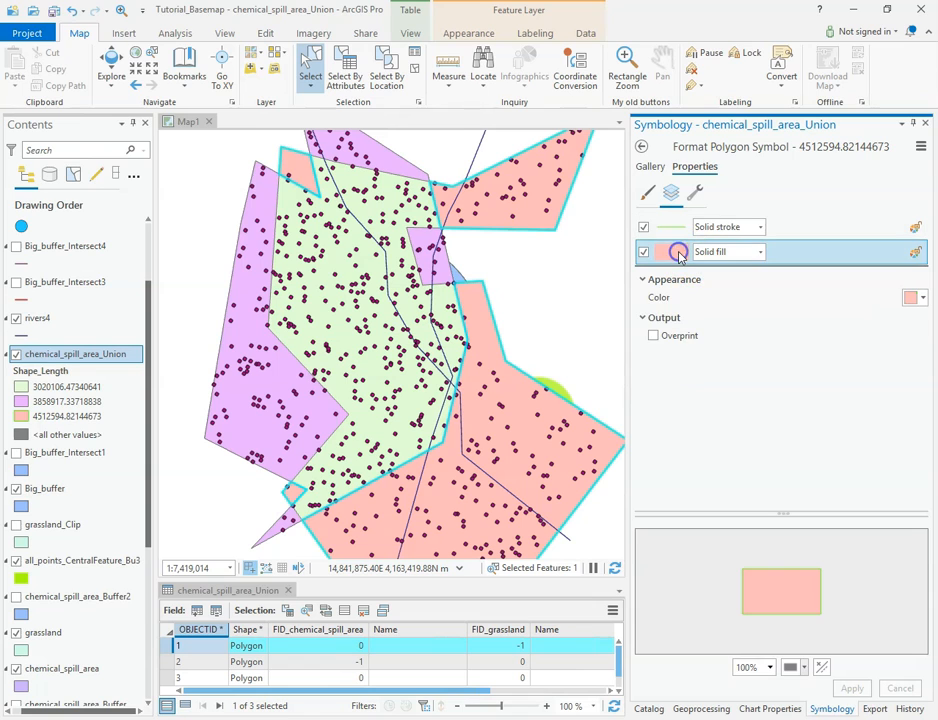
pyautogui.click(925, 303)
pyautogui.click(838, 377)
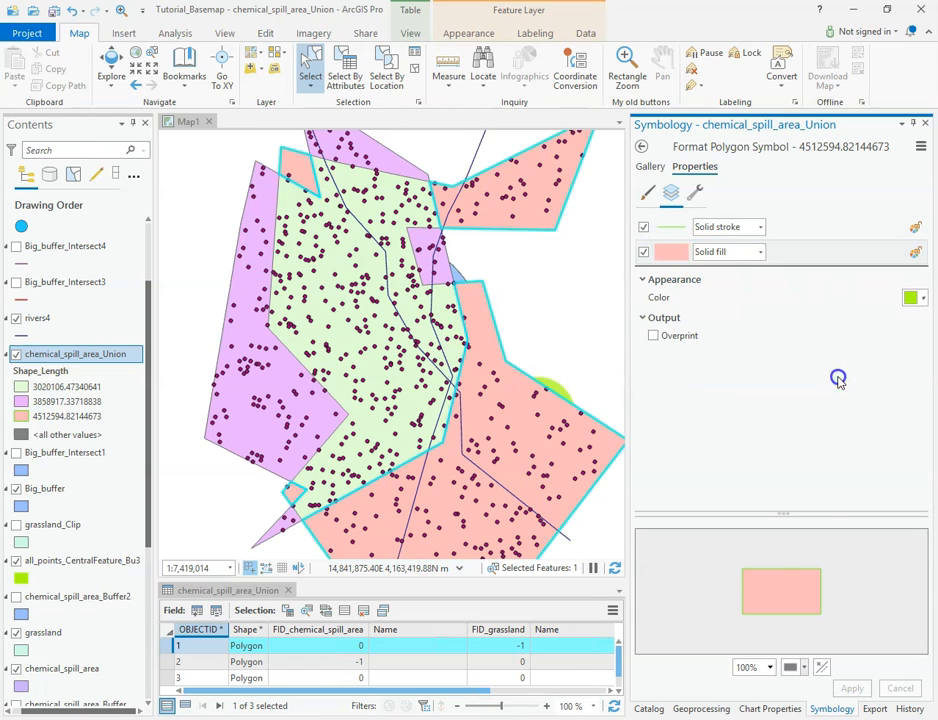
pyautogui.click(852, 688)
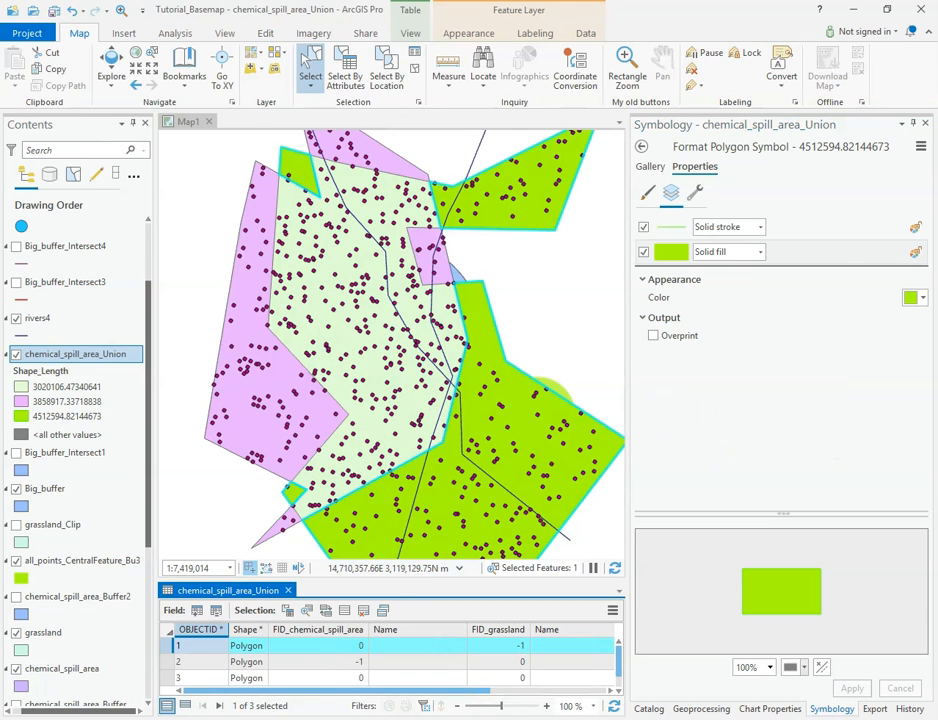
# - Select the records with OBJECTID 2 and 3 in turn to examine their polygons on the map, and clear the selection
pyautogui.click(168, 662)
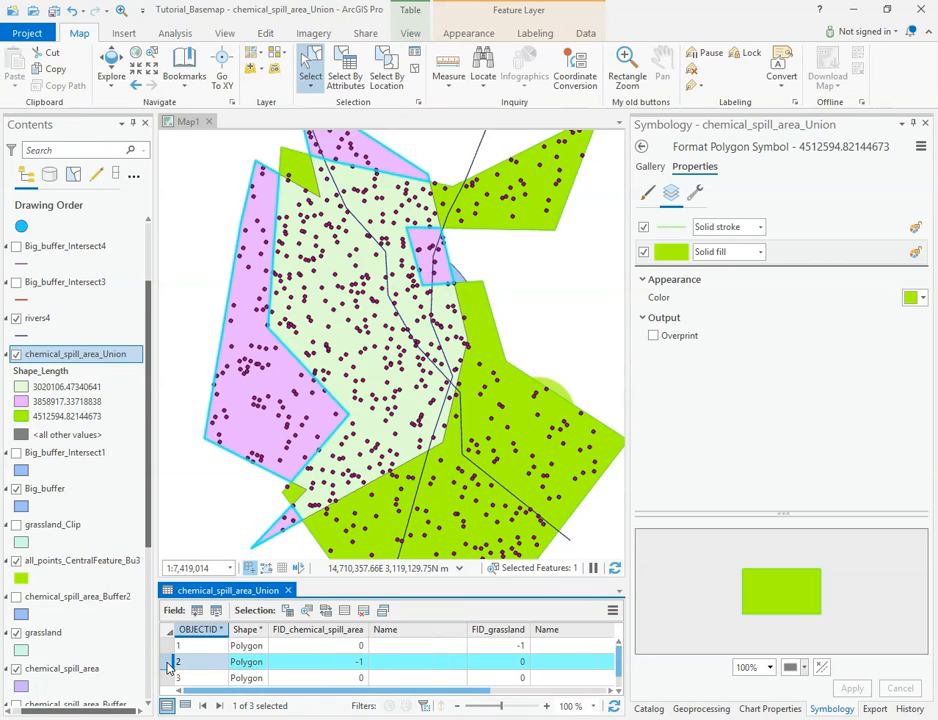
pyautogui.click(171, 679)
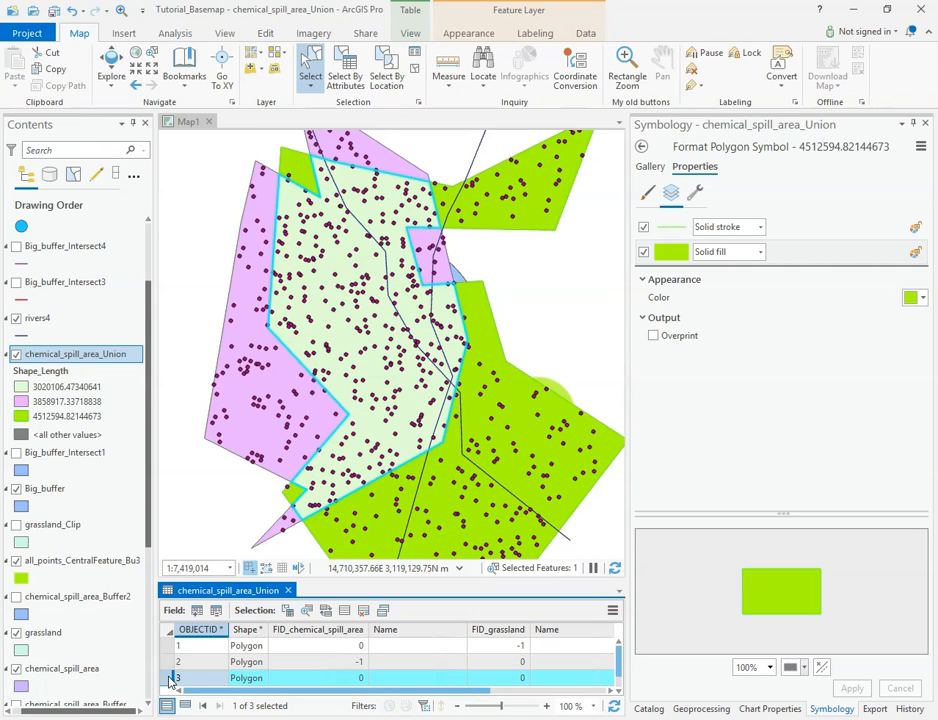
pyautogui.moveTo(283, 689); pyautogui.dragTo(209, 682)
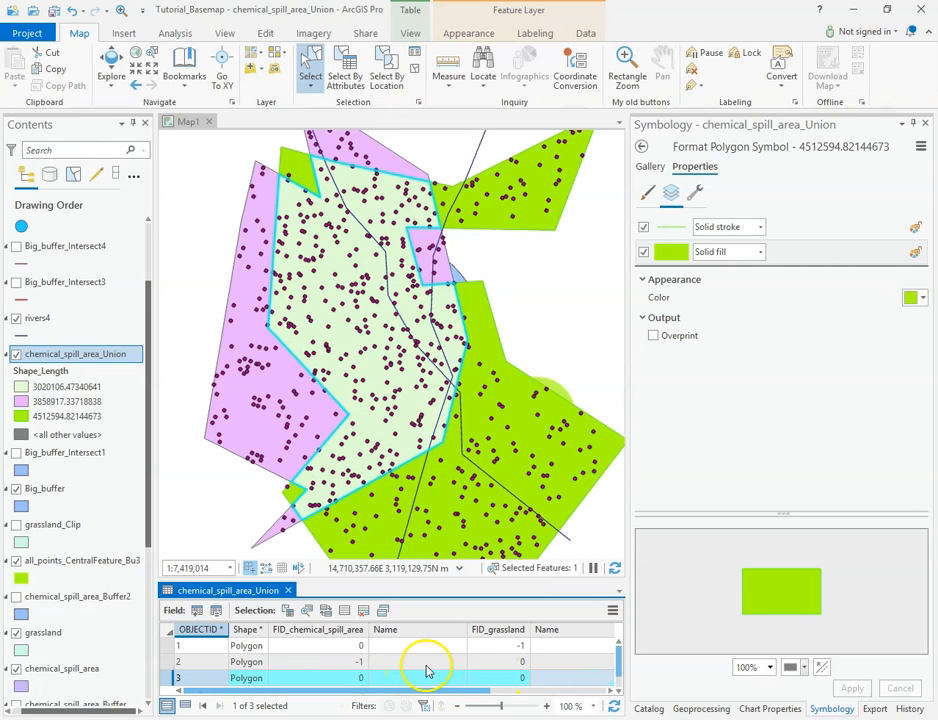
pyautogui.click(415, 66)
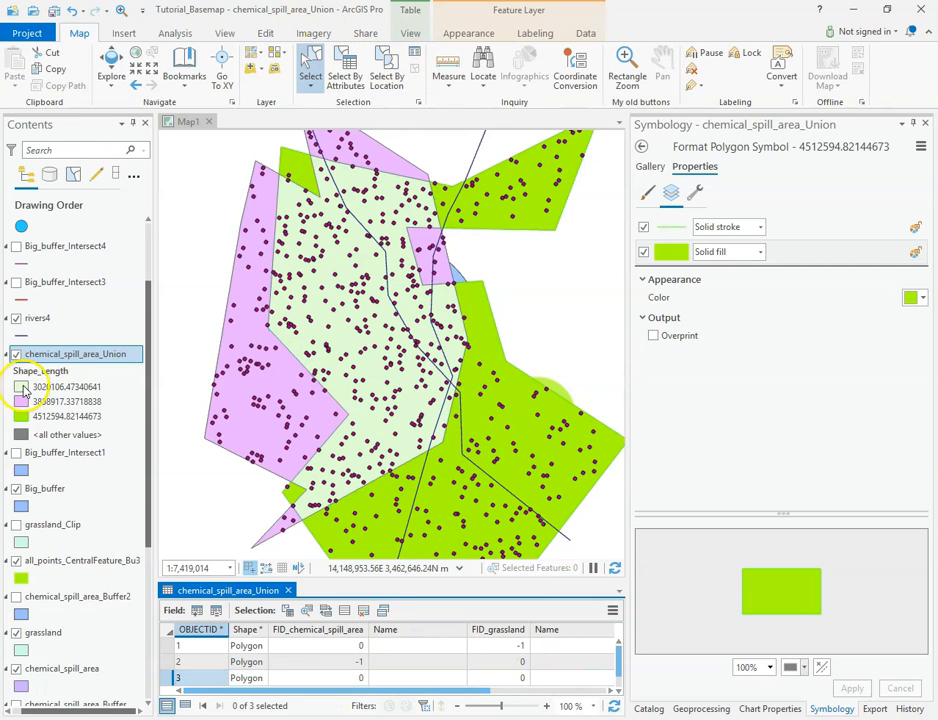
# - Hide the chemical_spill_area_Union layer and close its symbology settings to return to the Union tool
pyautogui.click(16, 354)
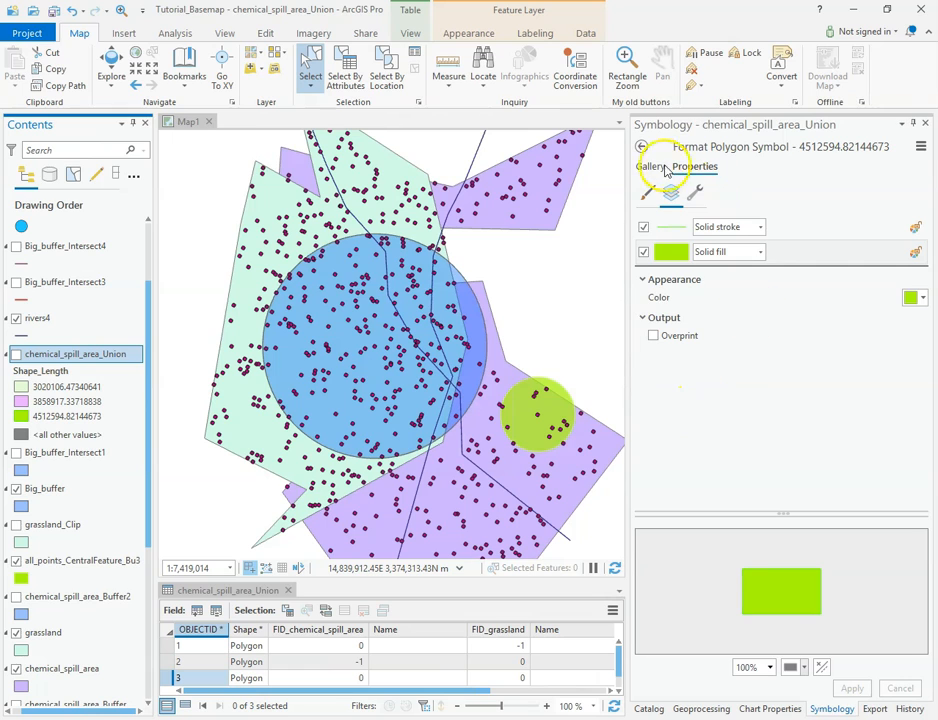
pyautogui.click(641, 146)
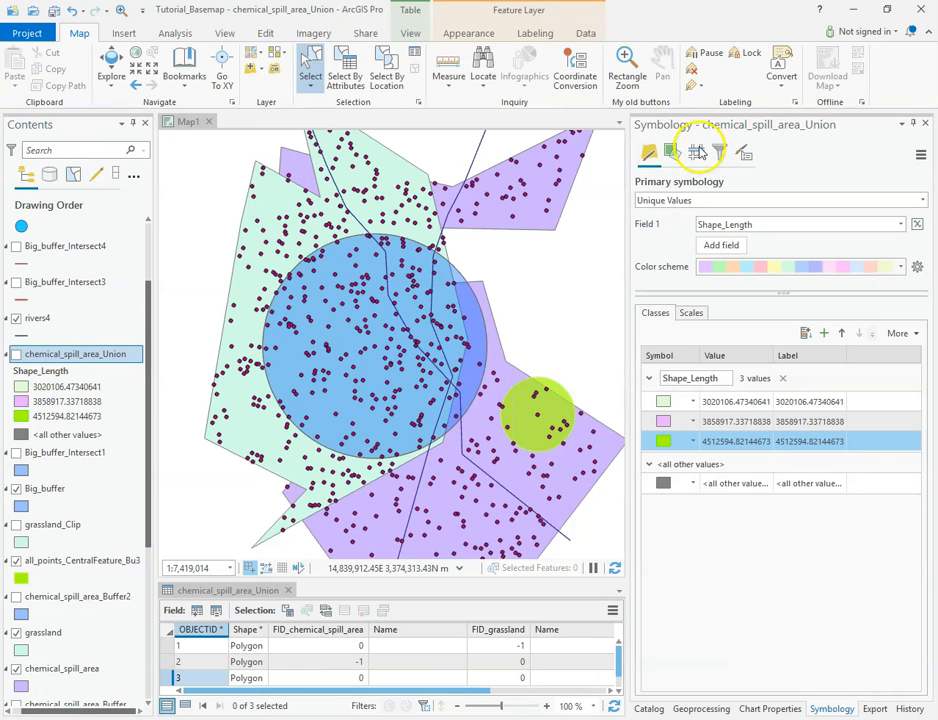
pyautogui.click(925, 123)
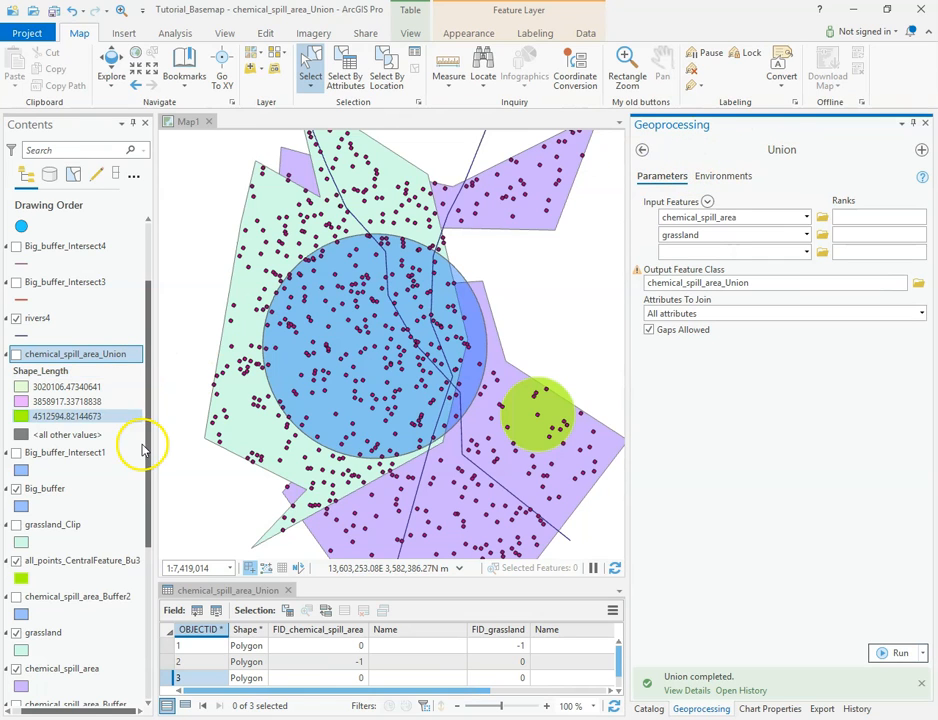
# - Add Big_buffer as a third Union input, name the output chemical_spill_area_Union2, and run the tool
pyautogui.click(44, 490)
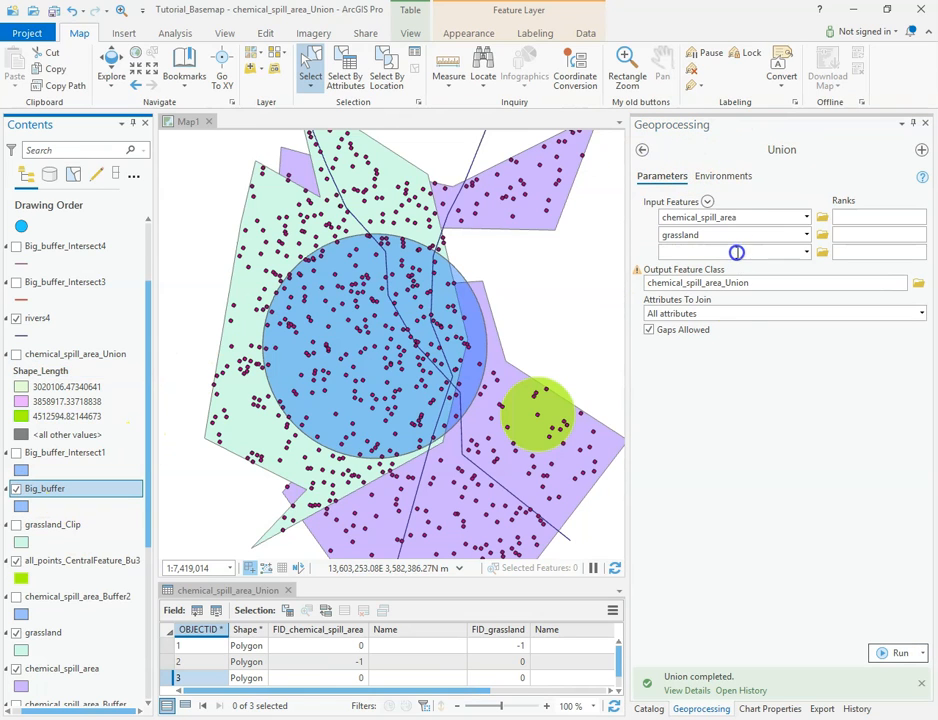
pyautogui.click(752, 300)
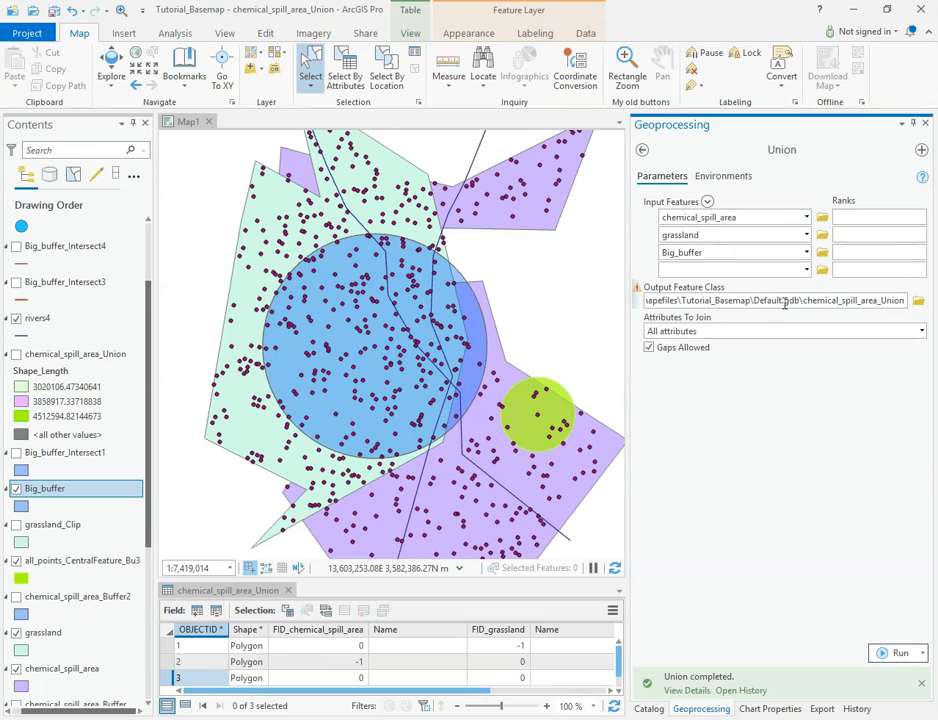
pyautogui.write('2')
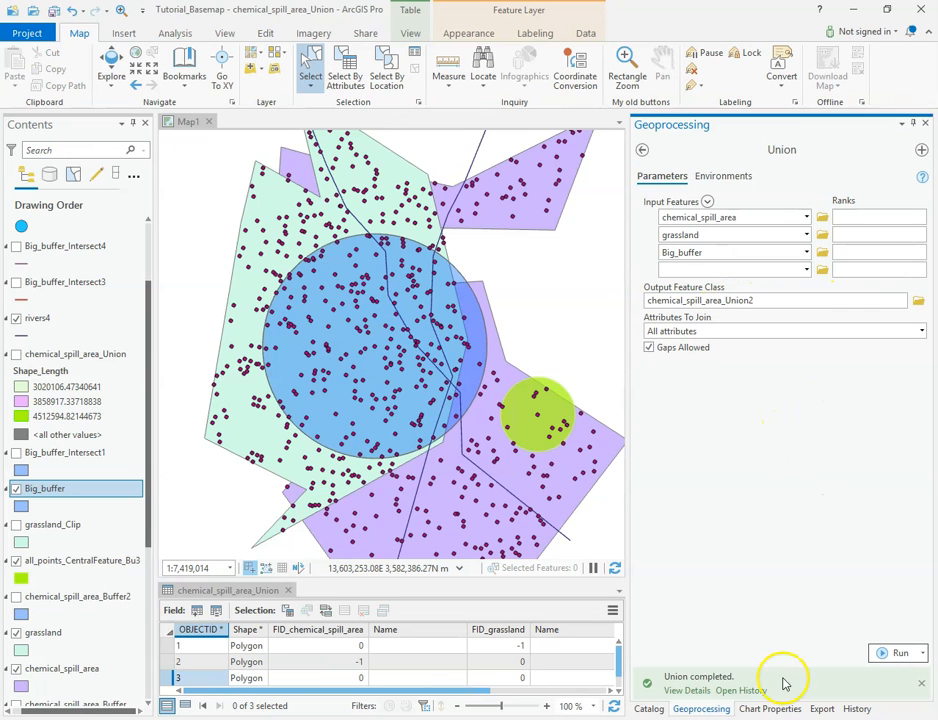
pyautogui.click(887, 655)
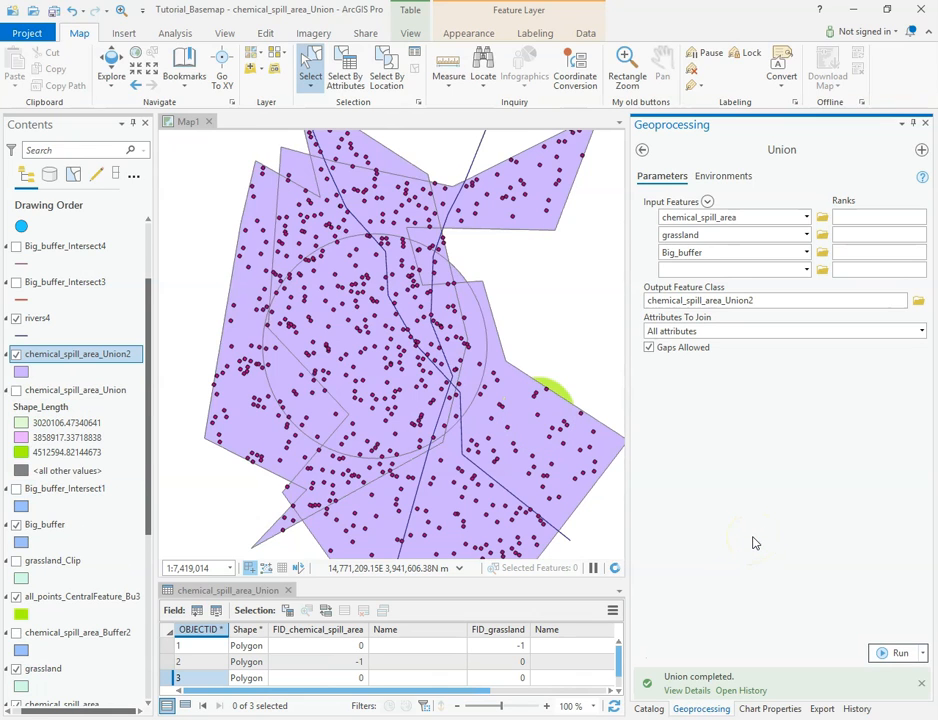
# - Open the attribute table of chemical_spill_area_Union2 and enlarge it to show all its records
pyautogui.rightClick(63, 356)
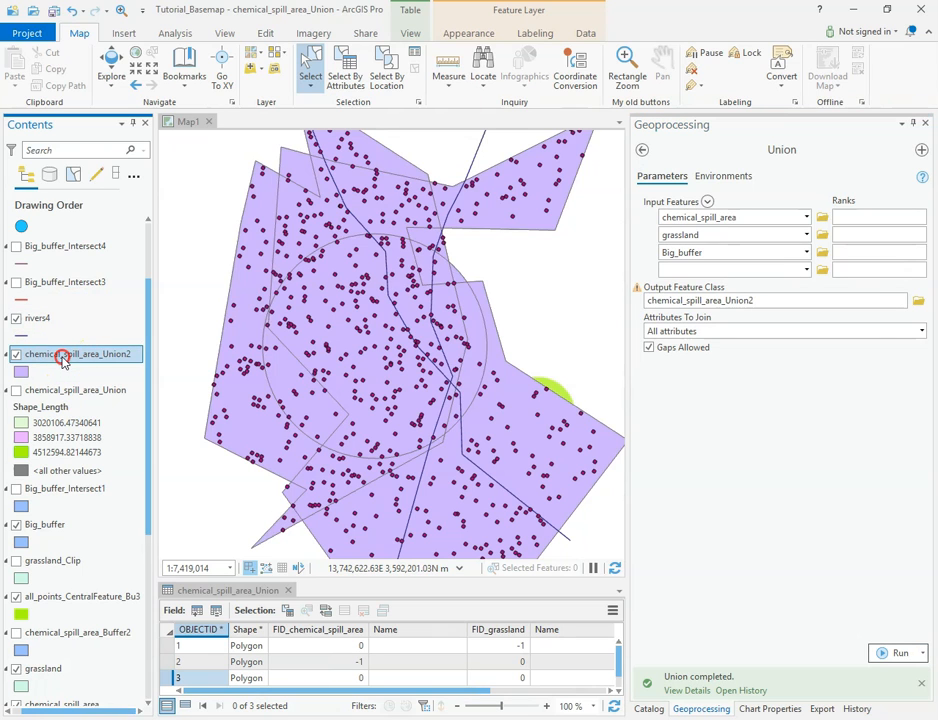
pyautogui.click(144, 319)
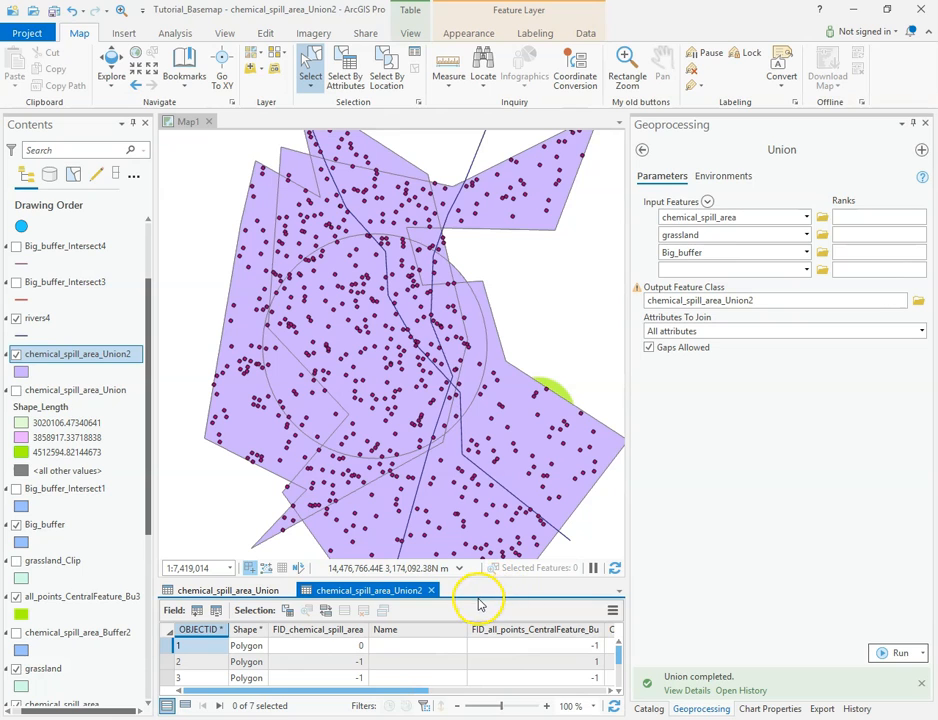
pyautogui.moveTo(466, 578); pyautogui.dragTo(468, 499)
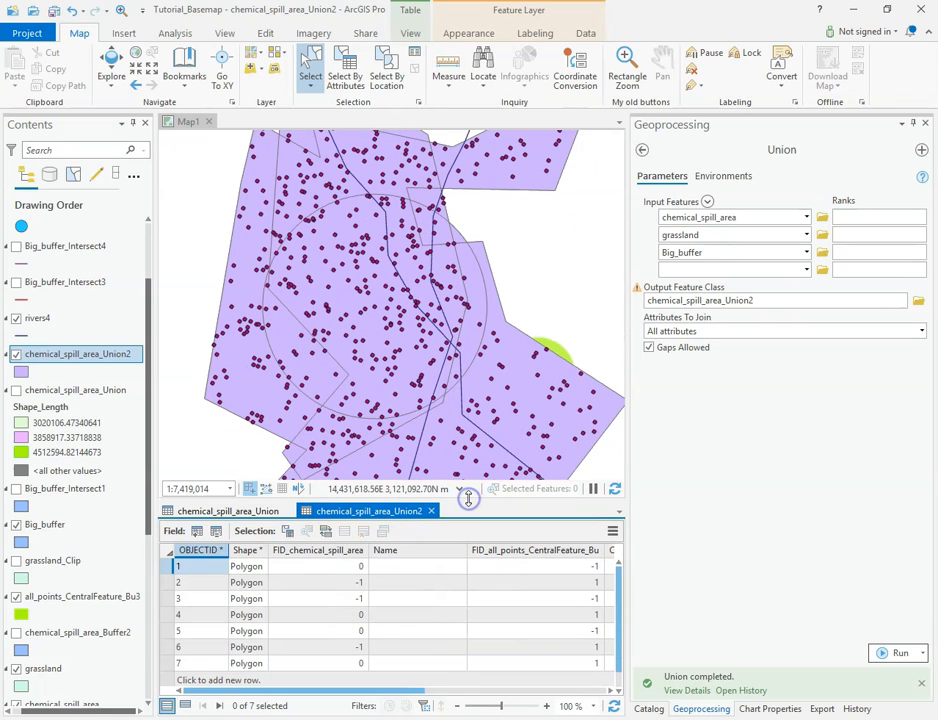
pyautogui.click(352, 619)
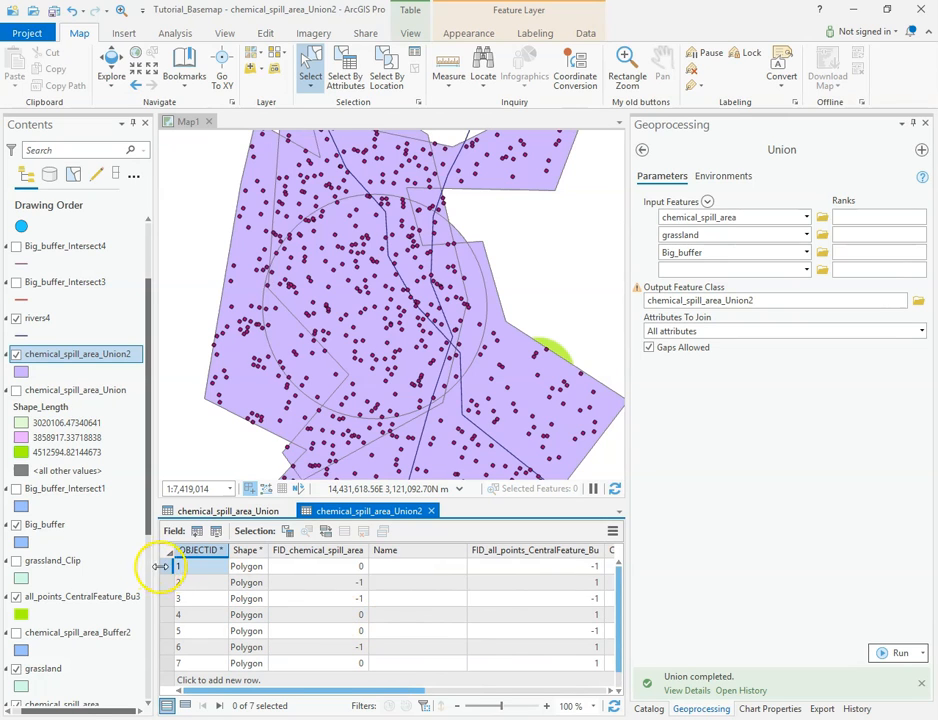
# - Open the primary symbology of the chemical_spill_area_Union2 layer and switch it to Unique Values
pyautogui.click(22, 372)
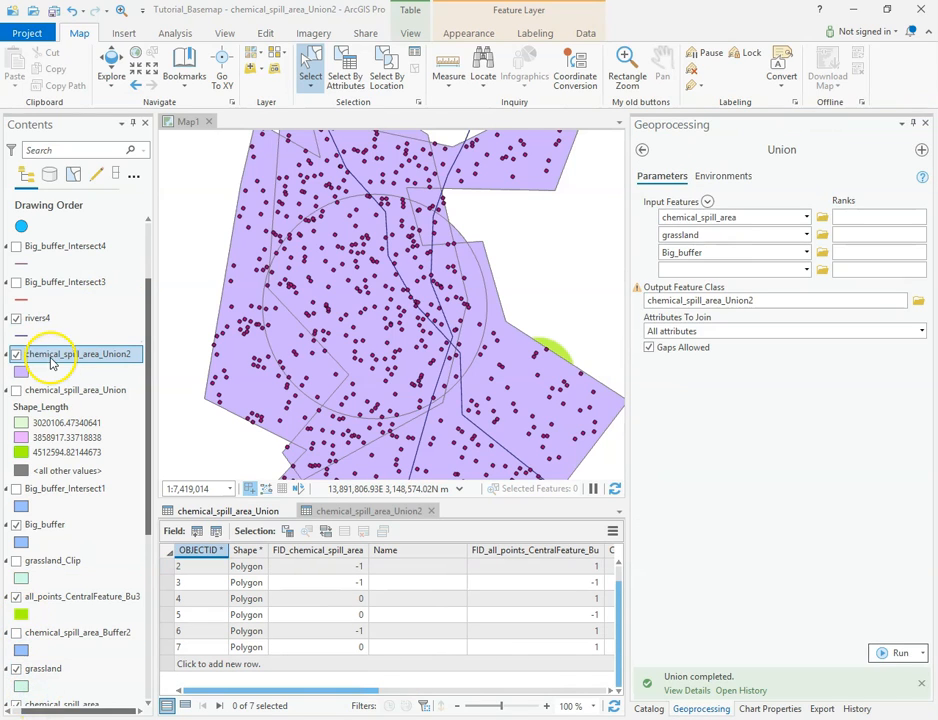
pyautogui.click(50, 362)
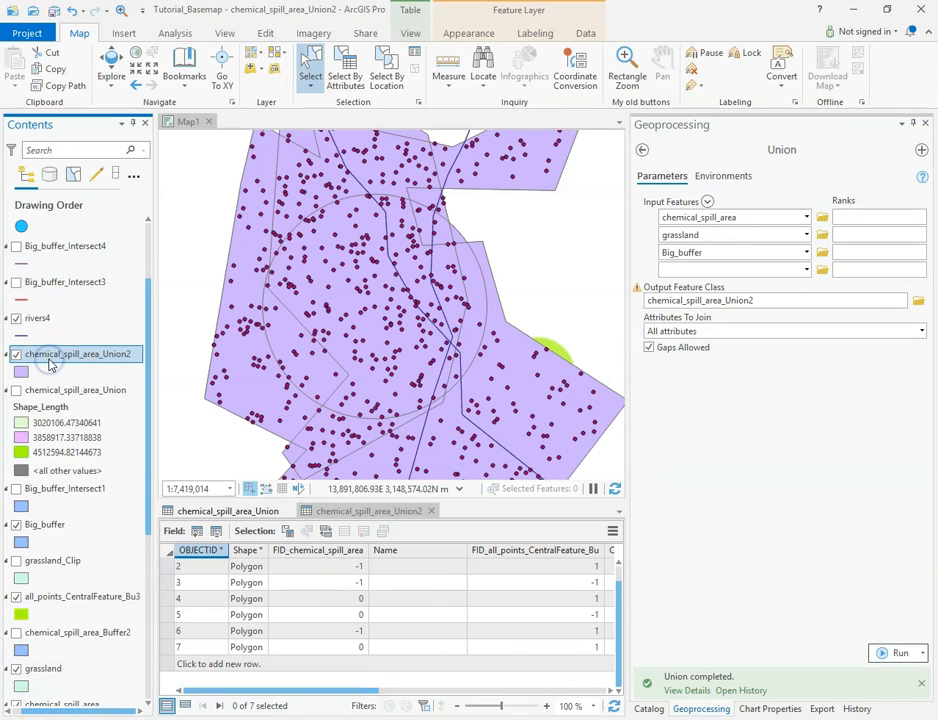
pyautogui.click(62, 354)
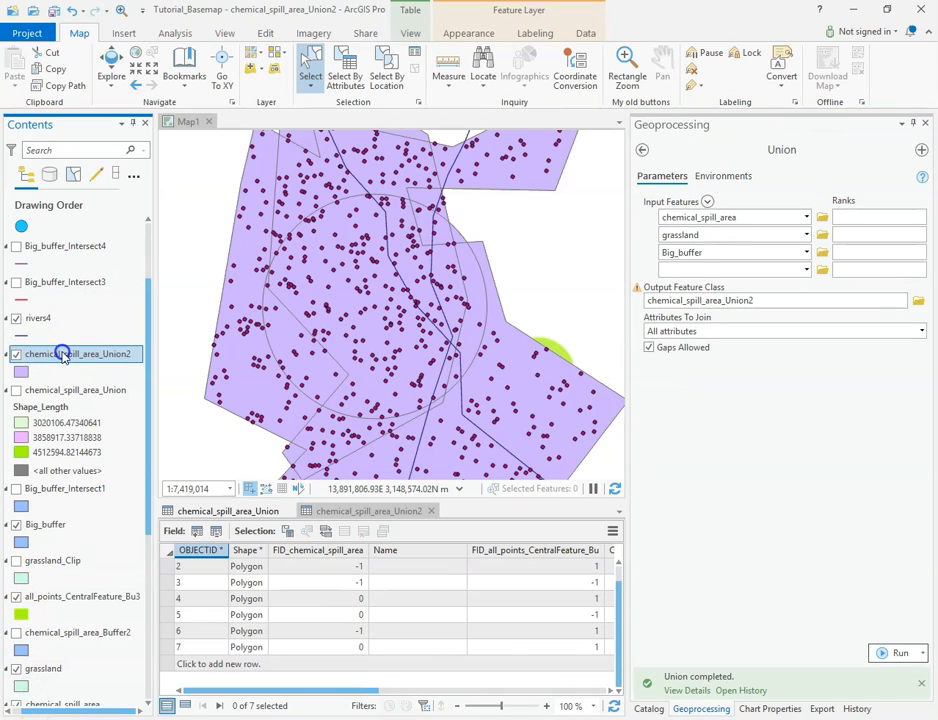
pyautogui.doubleClick(62, 357)
pyautogui.click(666, 494)
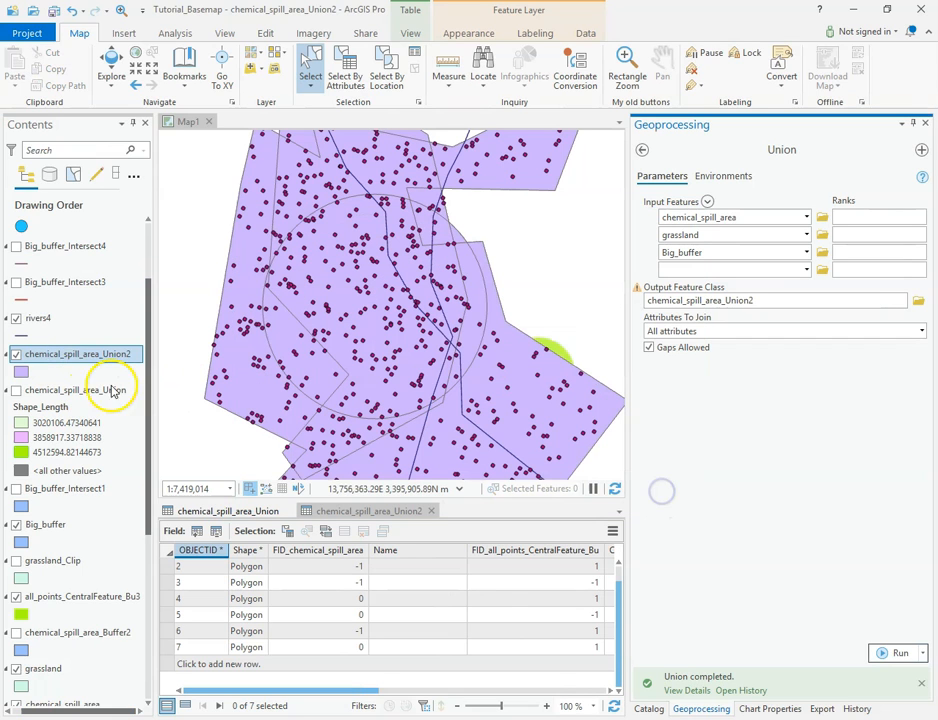
pyautogui.click(22, 372)
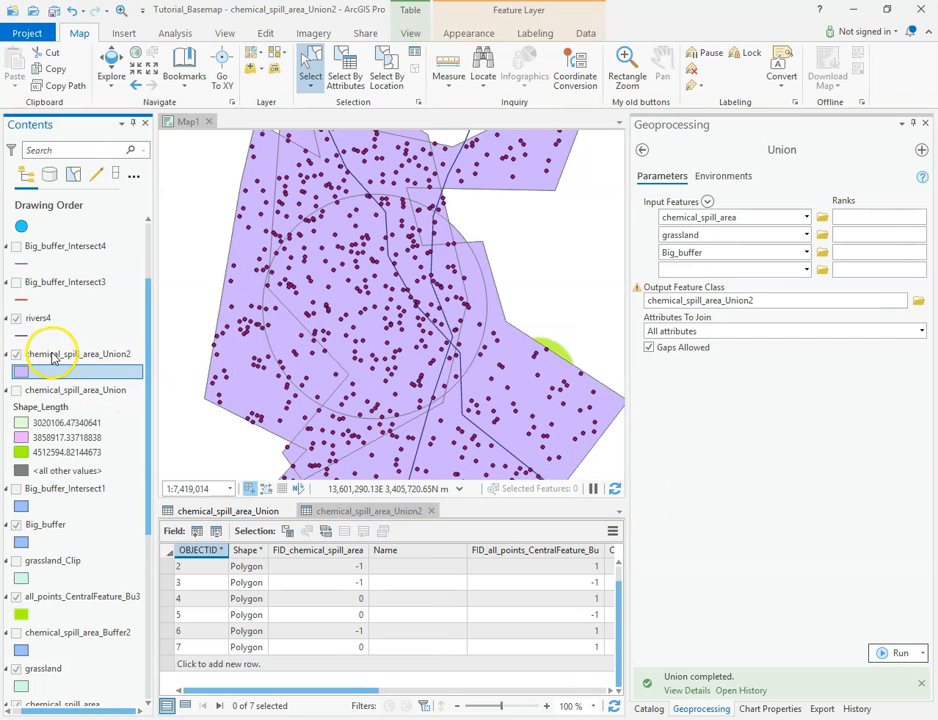
pyautogui.click(52, 357)
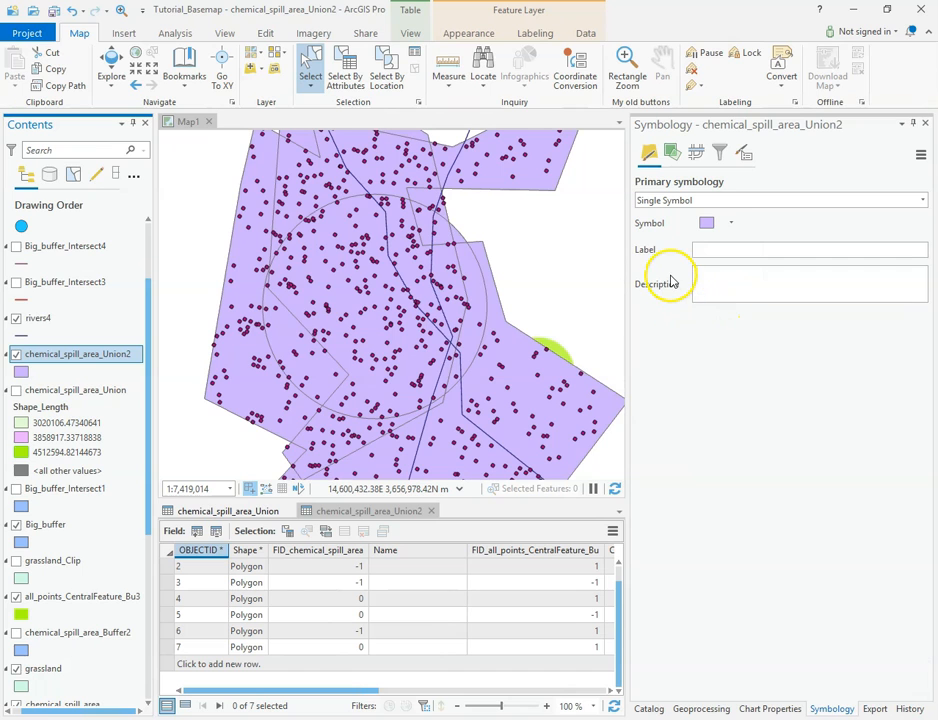
pyautogui.click(923, 201)
pyautogui.click(712, 288)
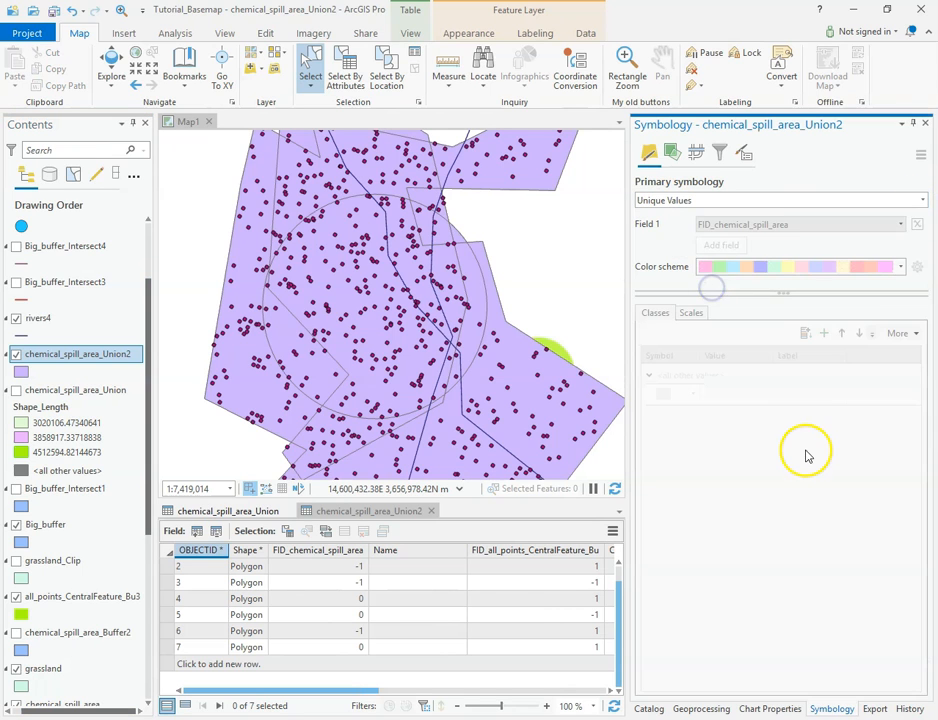
# - Symbolize chemical_spill_area_Union2 by the Shape_Length field and shrink its attribute table to reveal more of the map
pyautogui.click(903, 225)
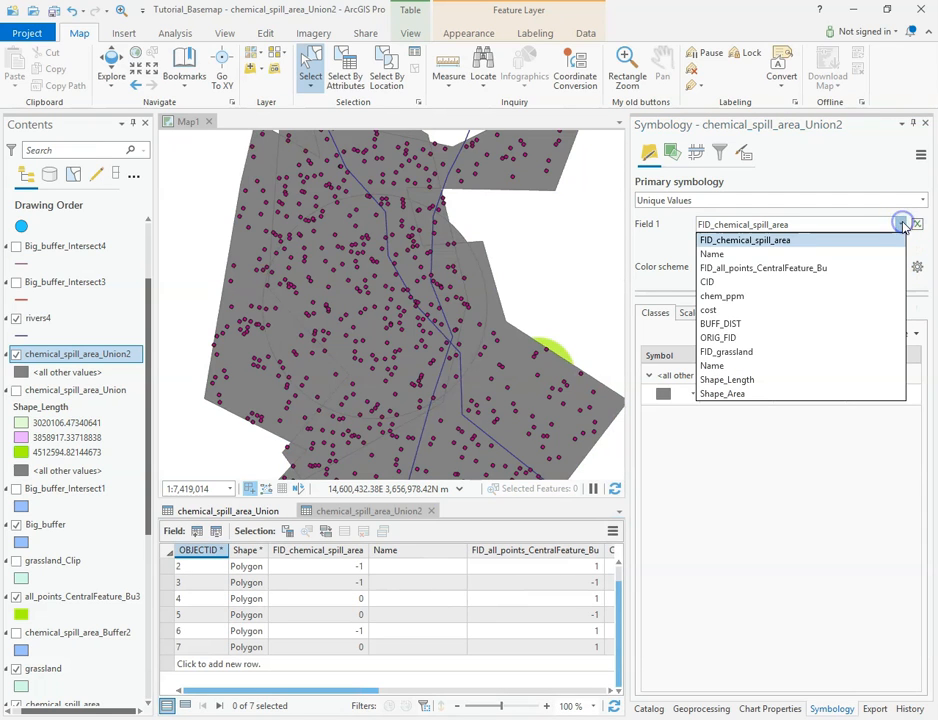
pyautogui.click(745, 380)
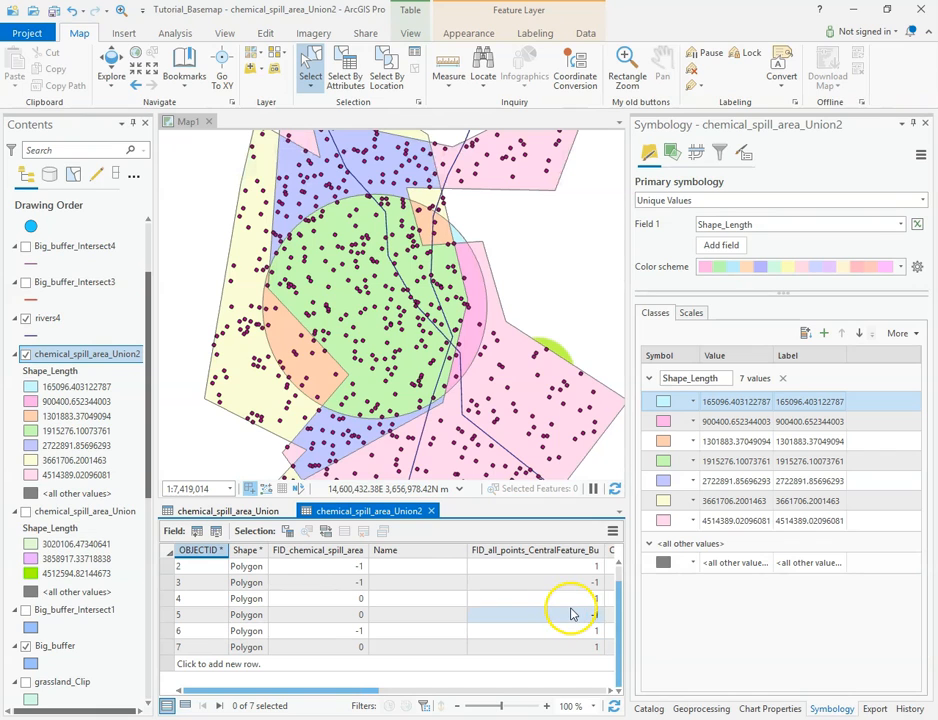
pyautogui.moveTo(466, 503); pyautogui.dragTo(471, 530)
# - Select records 2 through 7 of the chemical_spill_area_Union2 table one at a time to examine each polygon on the map
pyautogui.click(307, 597)
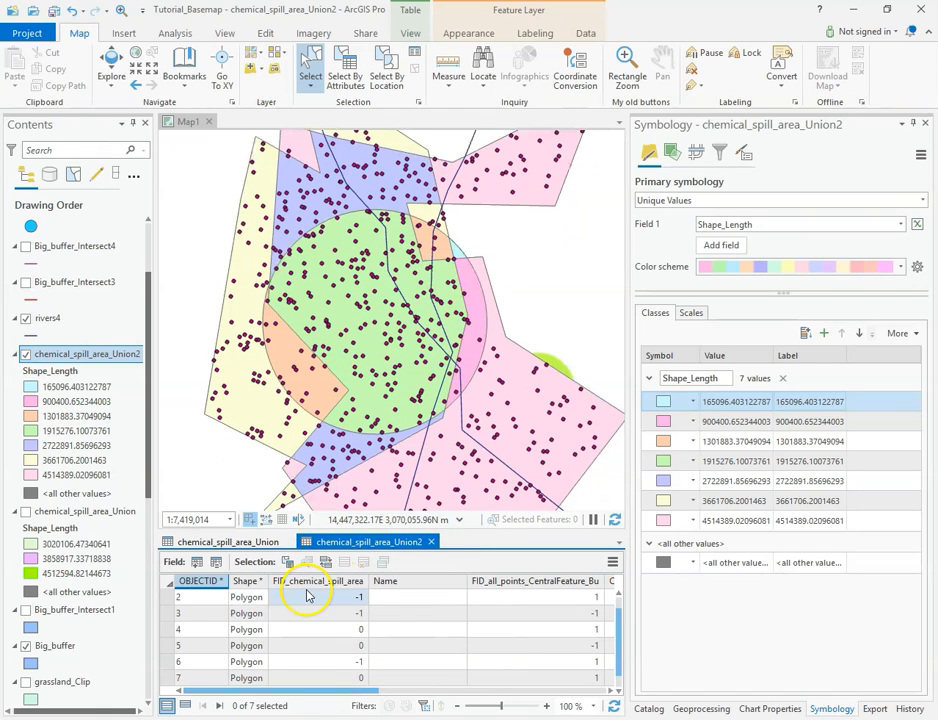
pyautogui.click(172, 597)
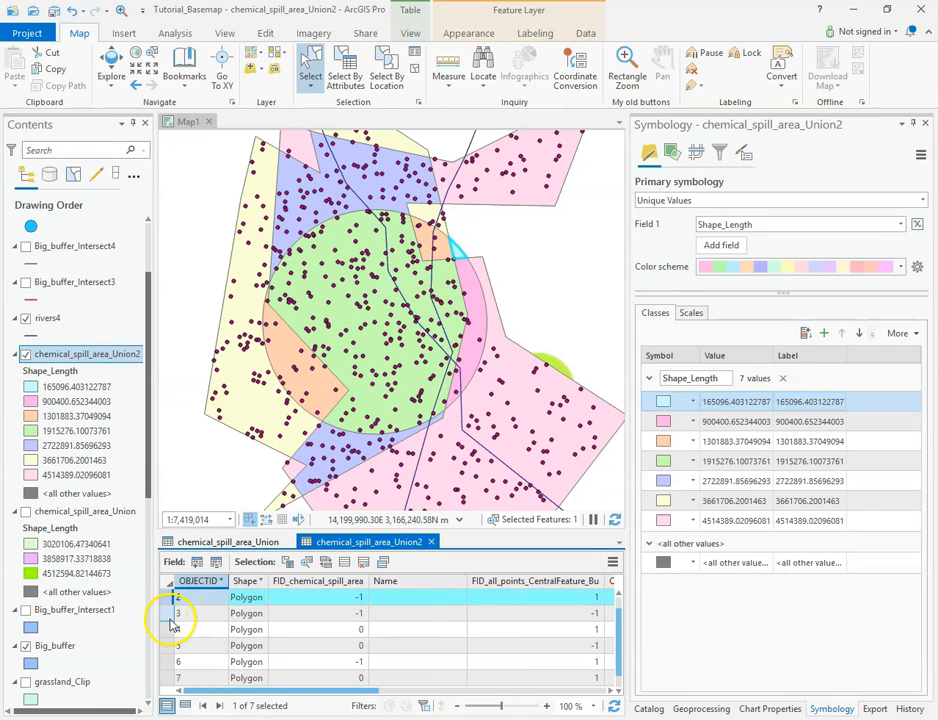
pyautogui.click(170, 614)
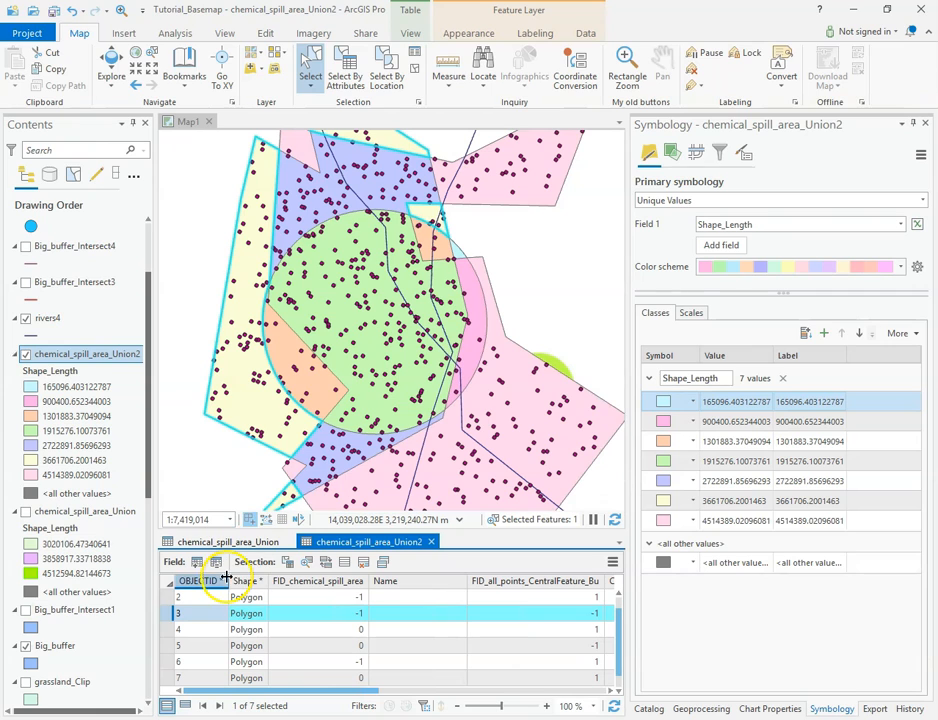
pyautogui.click(168, 630)
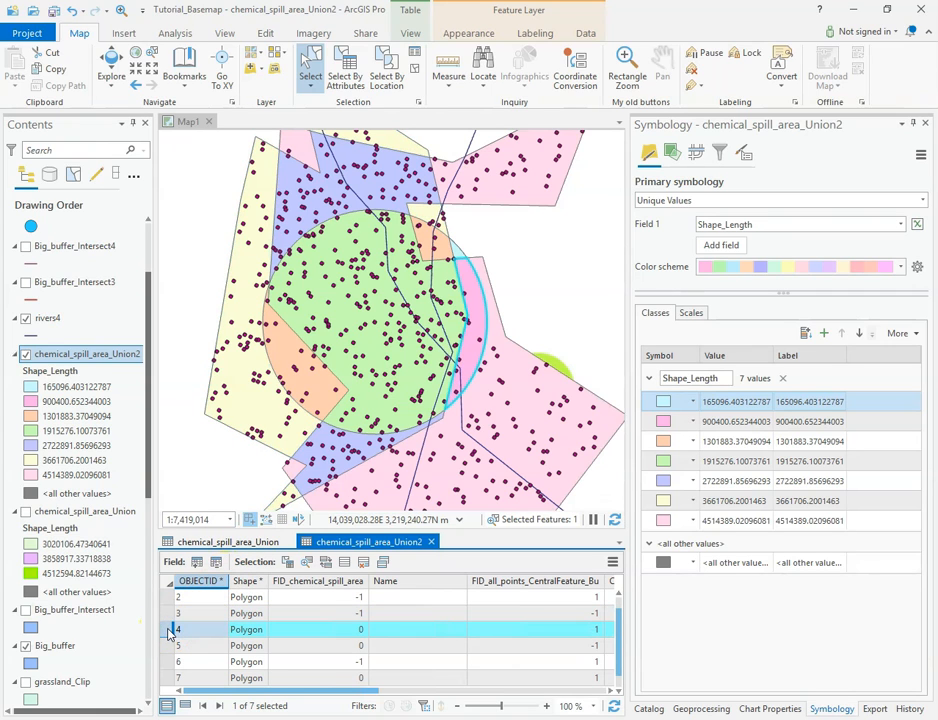
pyautogui.click(475, 315)
pyautogui.click(558, 370)
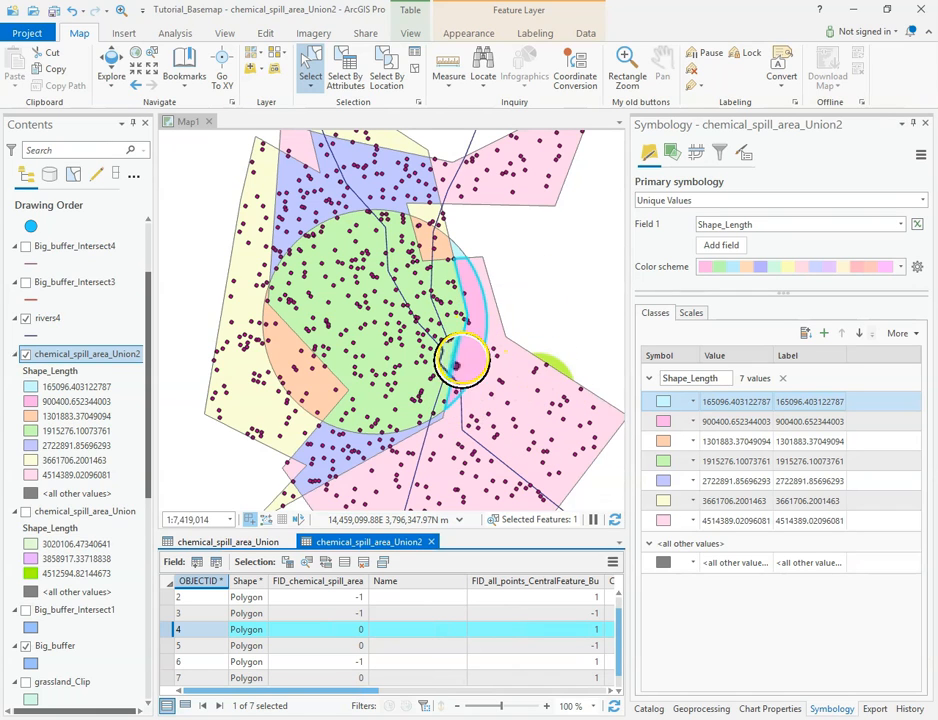
pyautogui.click(168, 647)
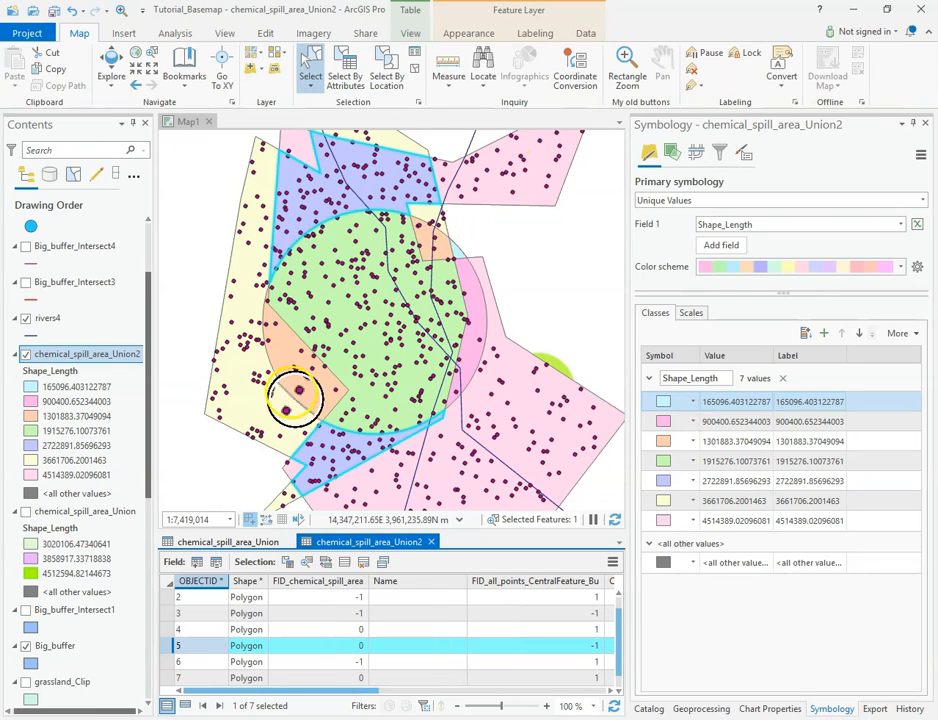
pyautogui.click(167, 662)
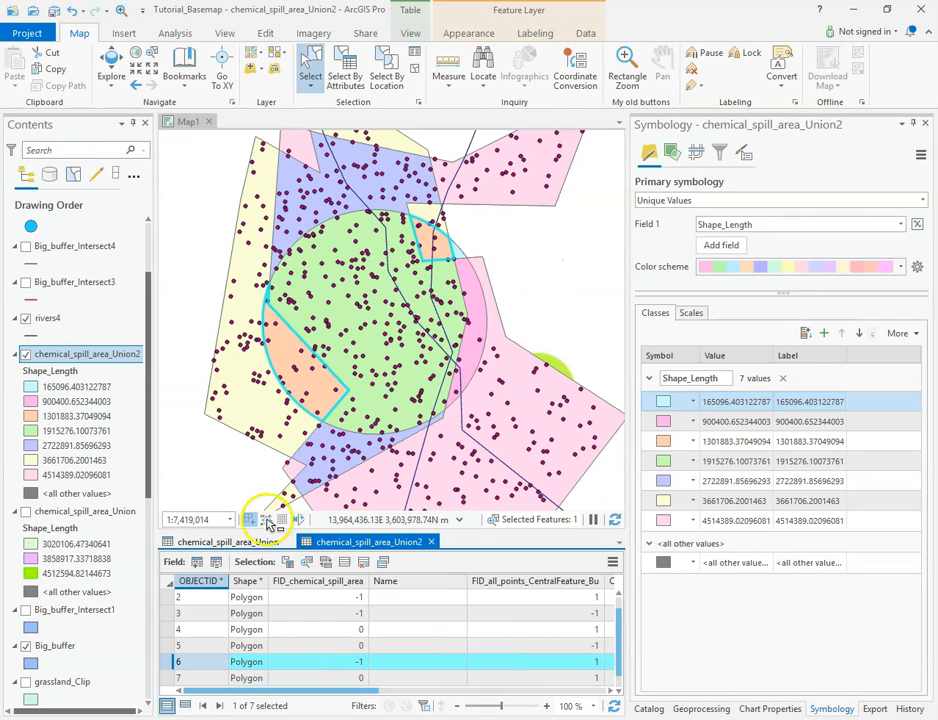
pyautogui.scroll(-1, 180, 640)
pyautogui.click(172, 662)
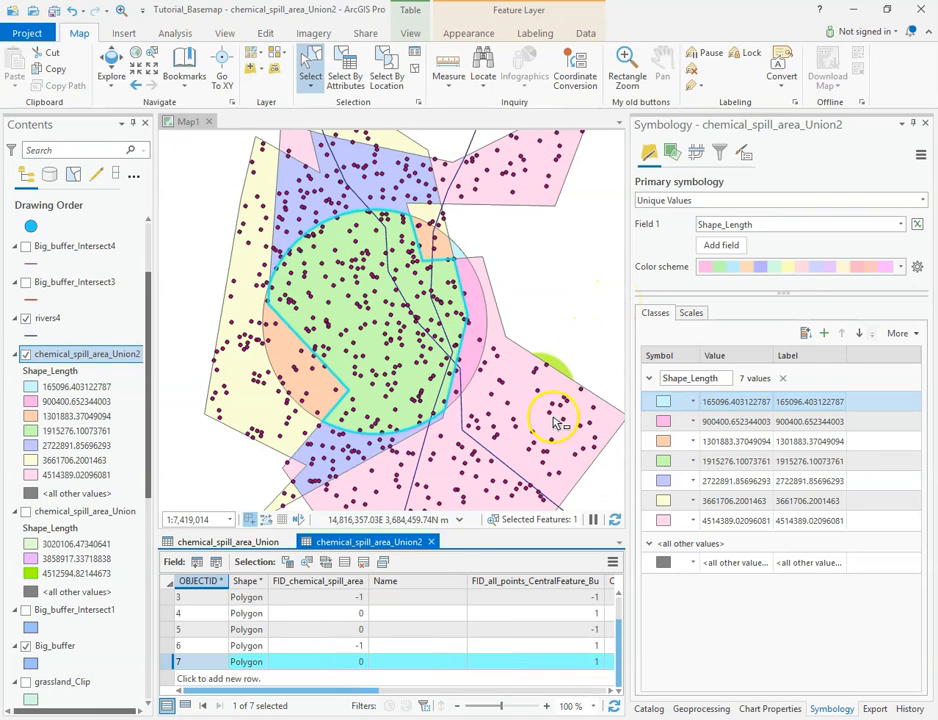
# - Close both union attribute tables and clear the feature selection on the map
pyautogui.click(428, 543)
pyautogui.click(290, 542)
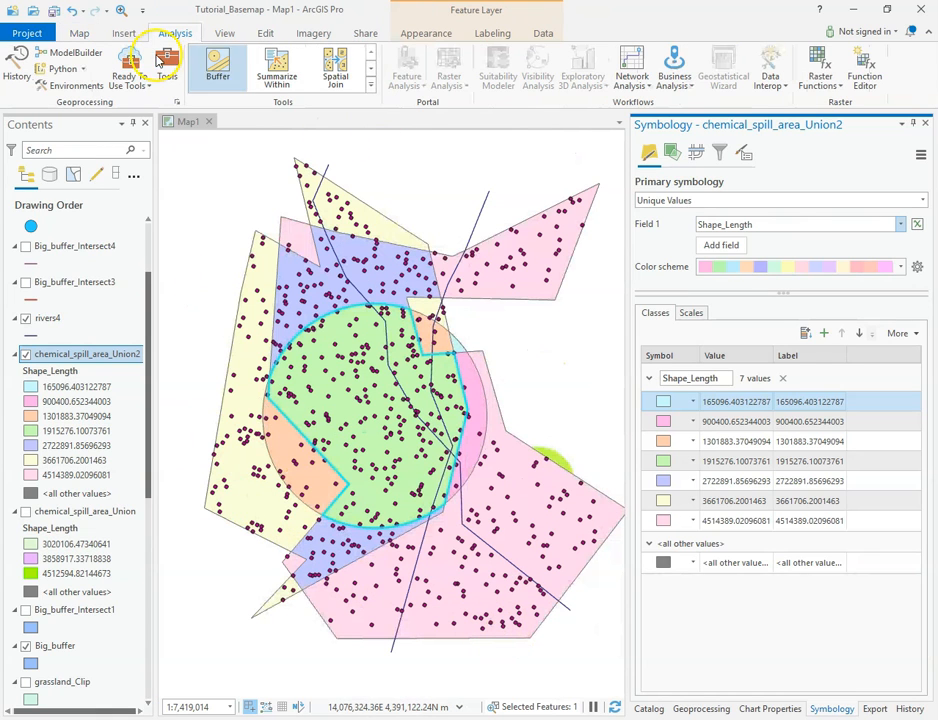
pyautogui.click(124, 33)
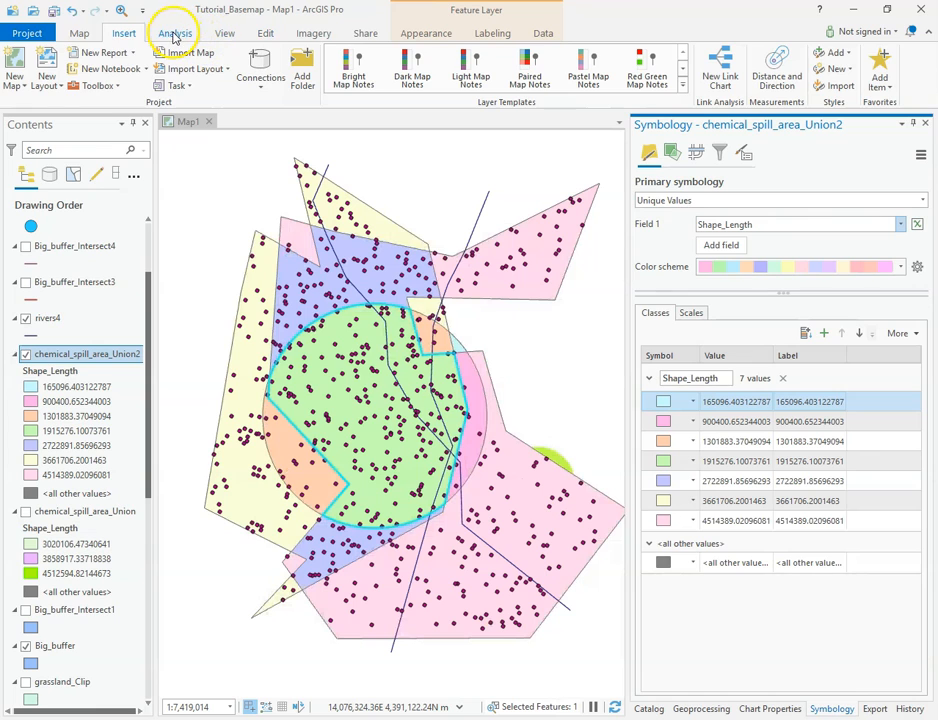
pyautogui.click(78, 33)
pyautogui.click(427, 196)
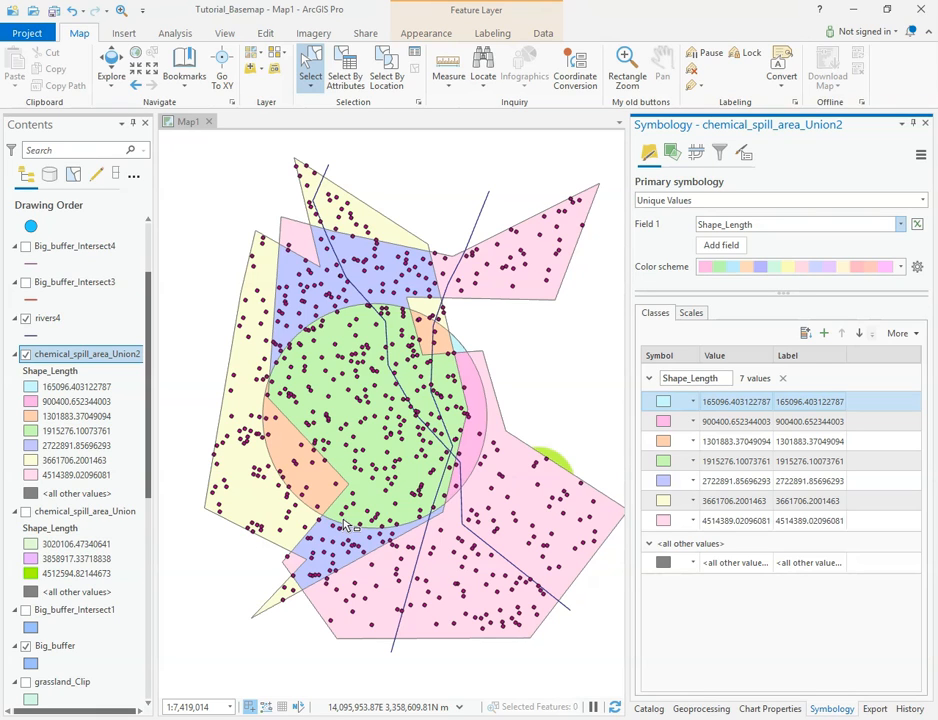
# - Close the symbology settings of chemical_spill_area_Union2 to return to the Union tool
pyautogui.hotkey('shift', 'Down')
pyautogui.hotkey('shift', 'Up')
pyautogui.click(929, 122)
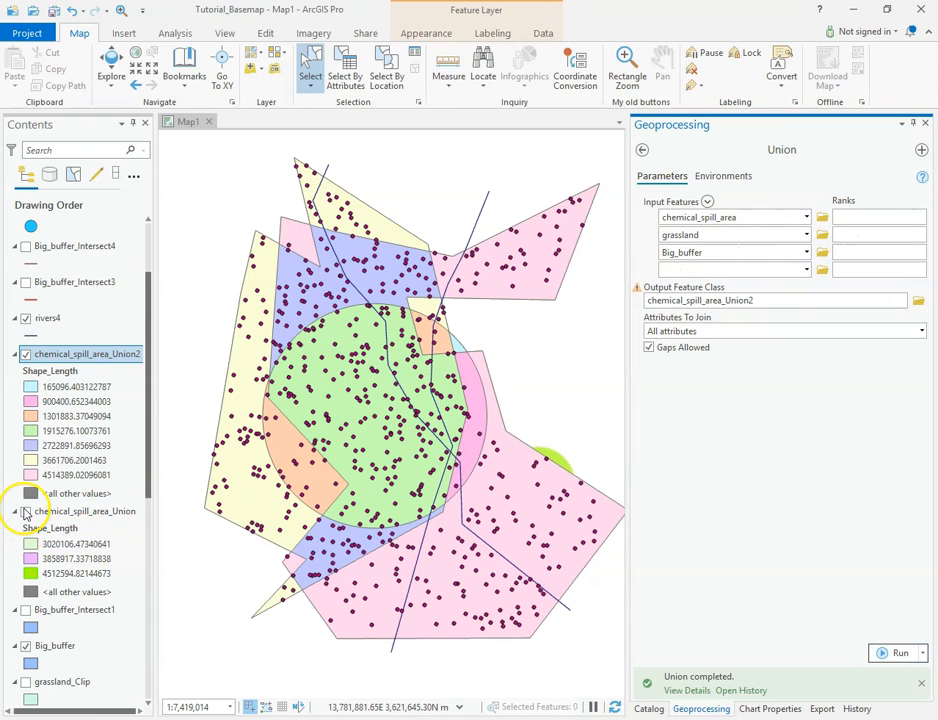
# - Try to add the rivers4 line layer as a fourth Union input and check the Input Features error
pyautogui.scroll(1, 25, 510)
pyautogui.scroll(-5, 59, 430)
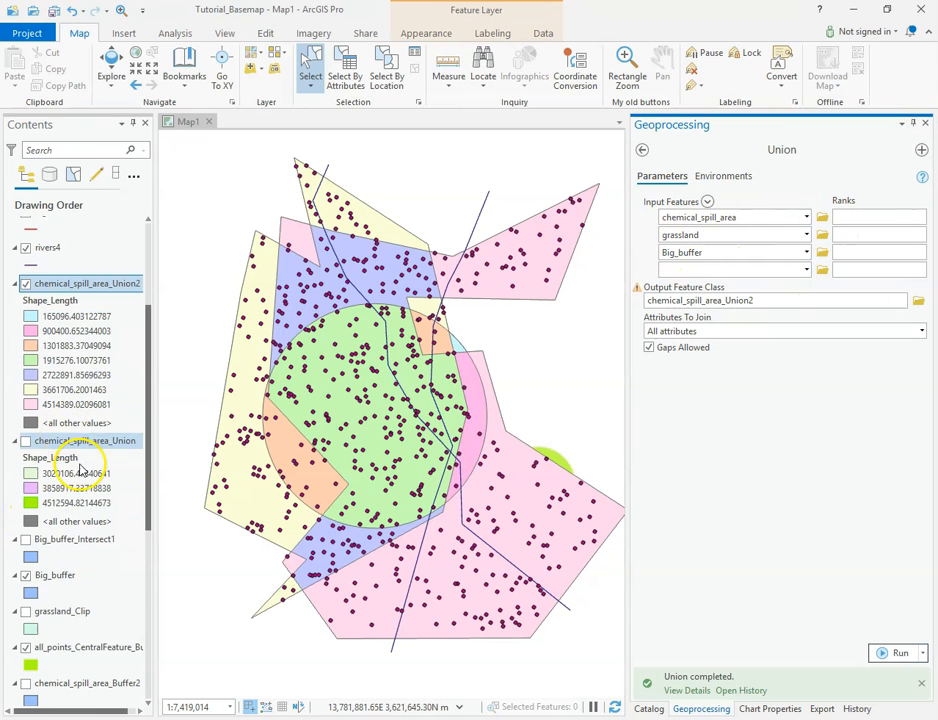
pyautogui.scroll(-3, 103, 600)
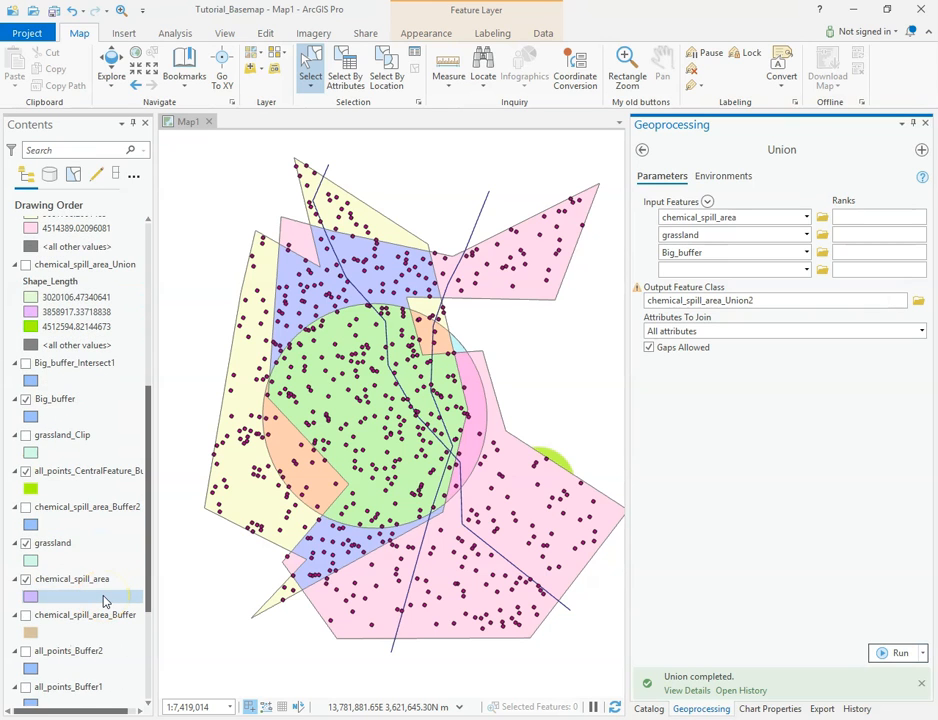
pyautogui.scroll(-4, 108, 588)
pyautogui.scroll(9, 109, 586)
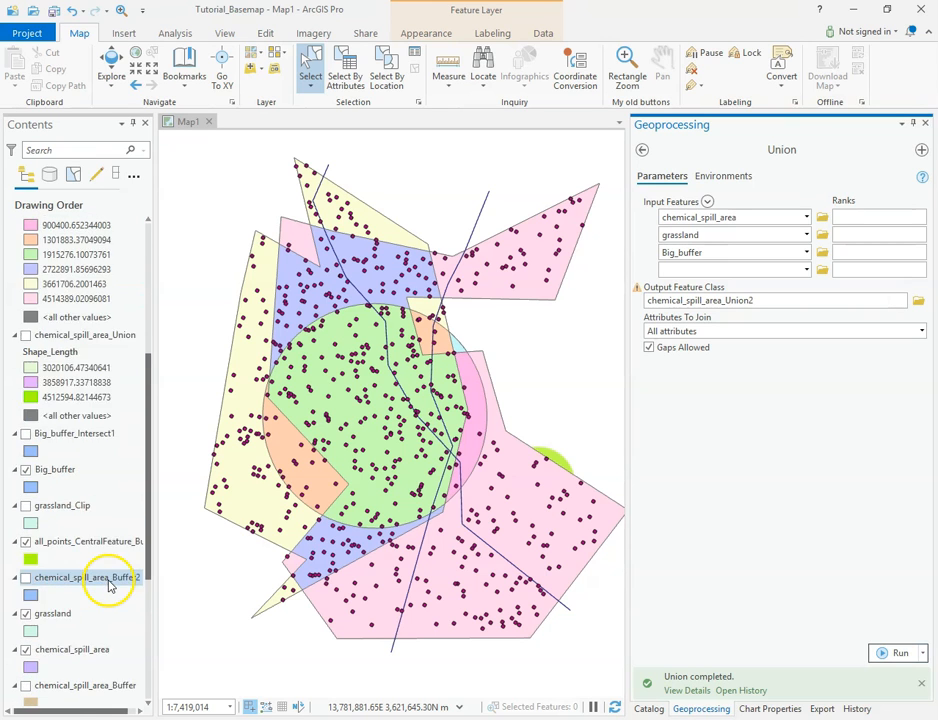
pyautogui.scroll(2, 112, 570)
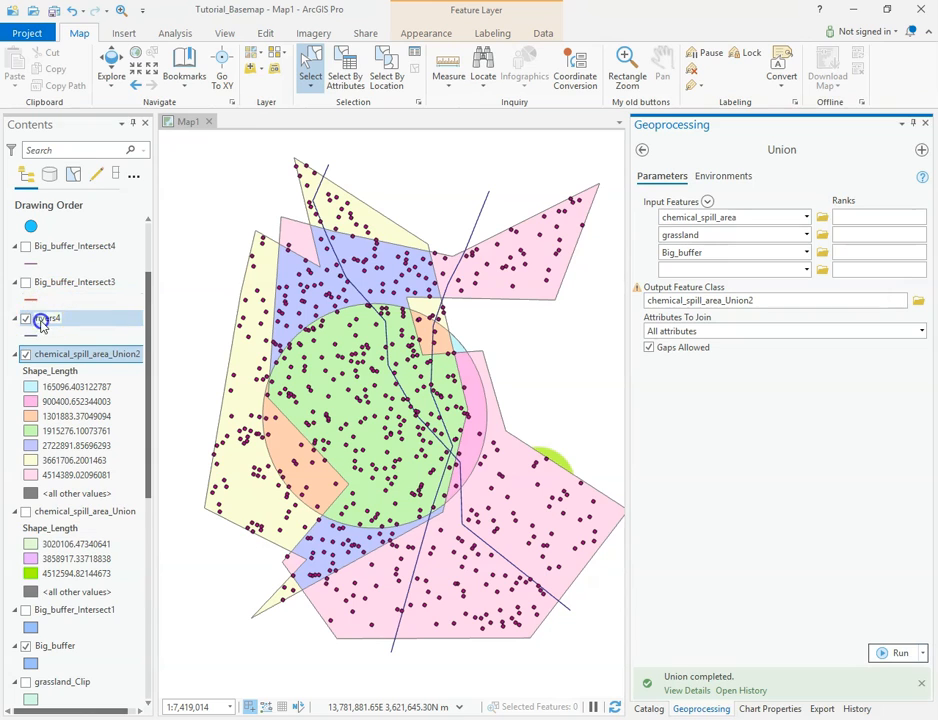
pyautogui.click(42, 318)
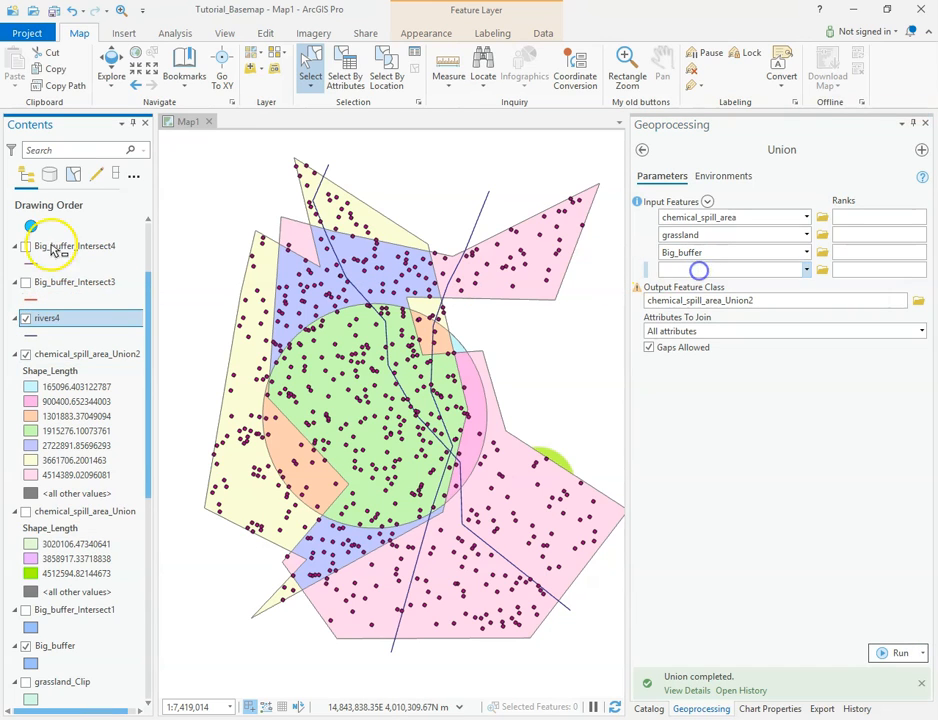
pyautogui.click(678, 301)
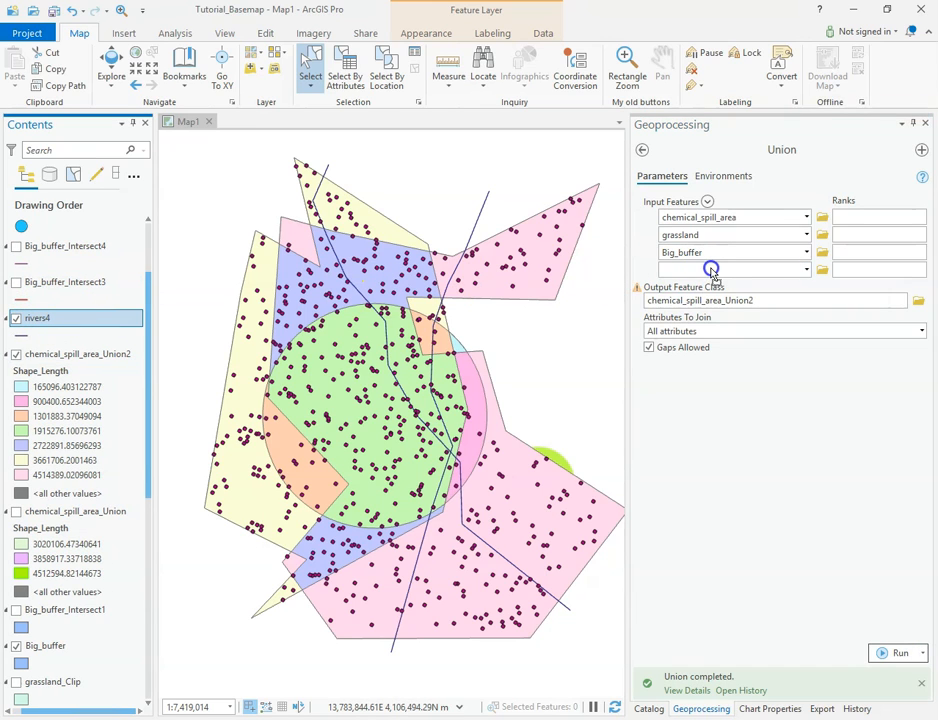
pyautogui.moveTo(712, 271); pyautogui.dragTo(712, 269)
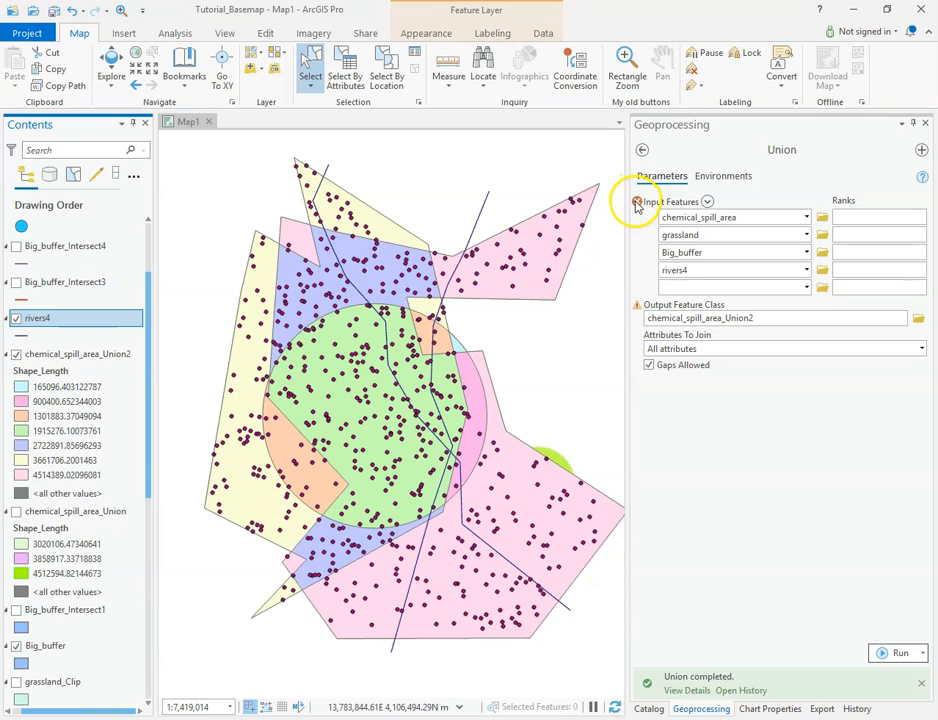
pyautogui.moveTo(636, 204)
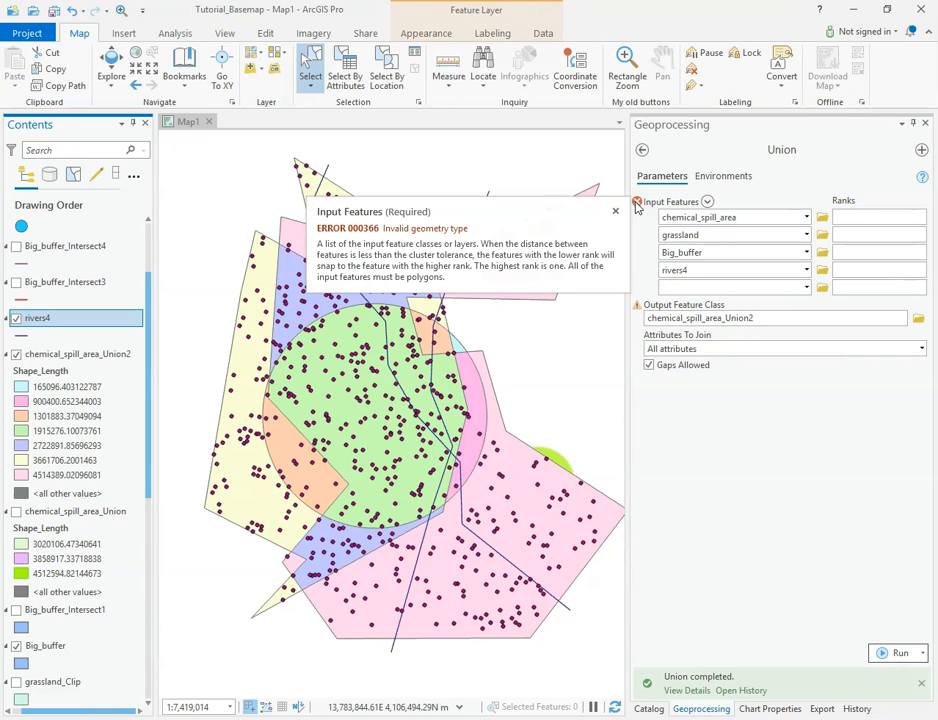
# - Leave the Union tool, search the geoprocessing tools for merge, and open the Merge tool
pyautogui.click(642, 149)
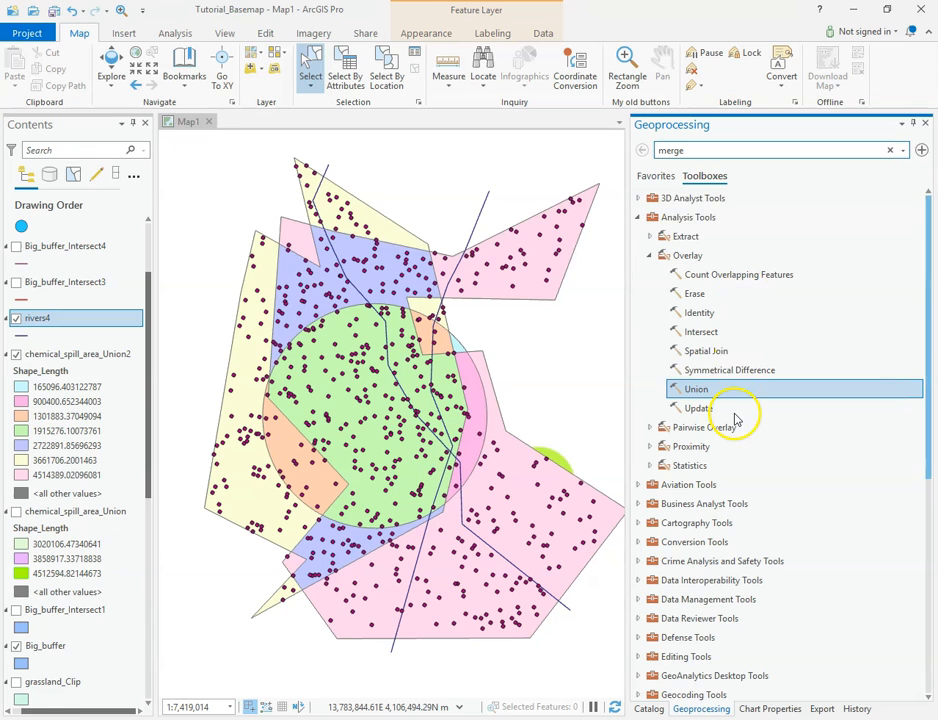
pyautogui.keyDown('ctrl'); pyautogui.click(748, 372); pyautogui.keyUp('ctrl')
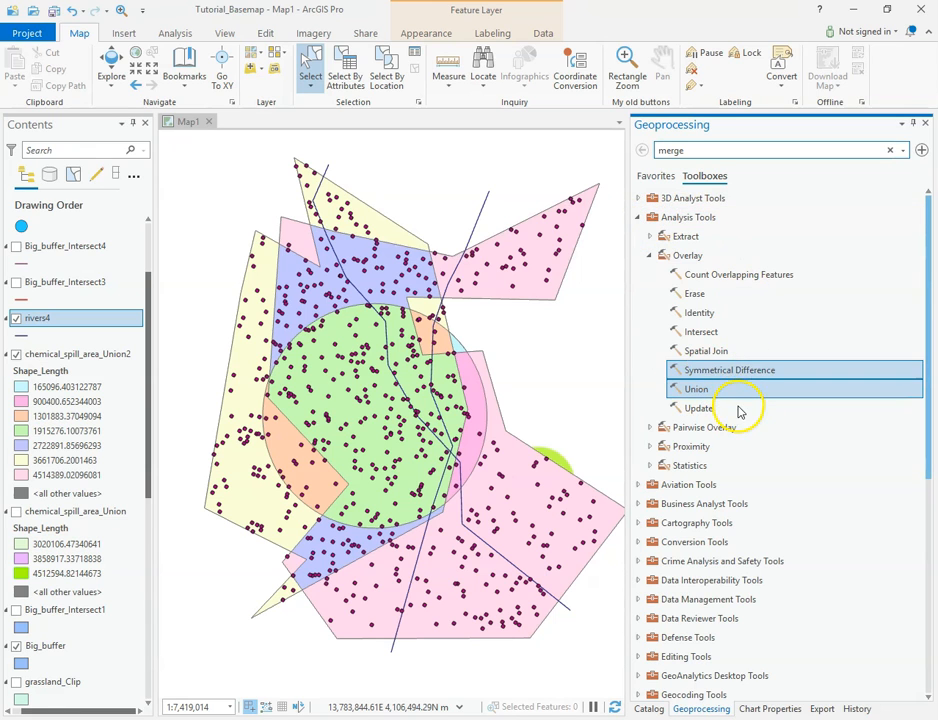
pyautogui.scroll(-3, 738, 411)
pyautogui.click(637, 458)
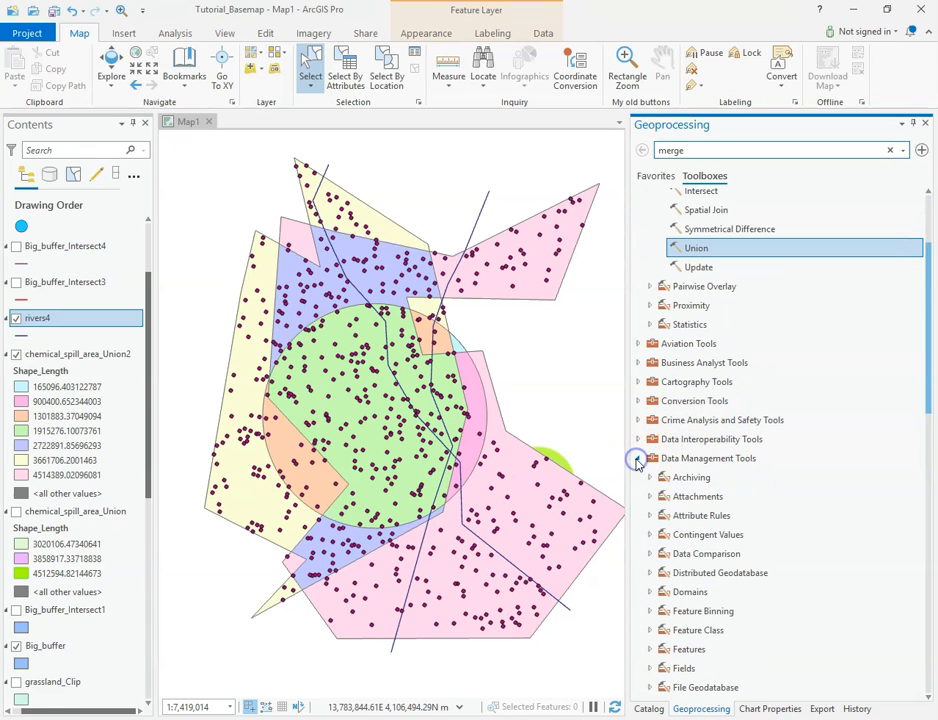
pyautogui.scroll(-2, 768, 481)
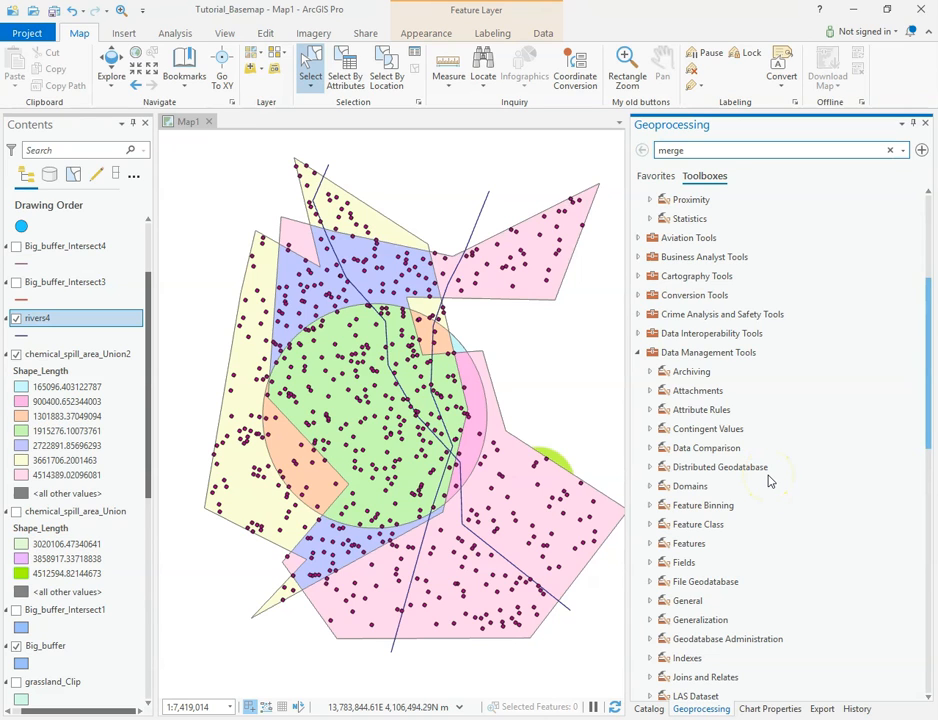
pyautogui.scroll(-1, 768, 481)
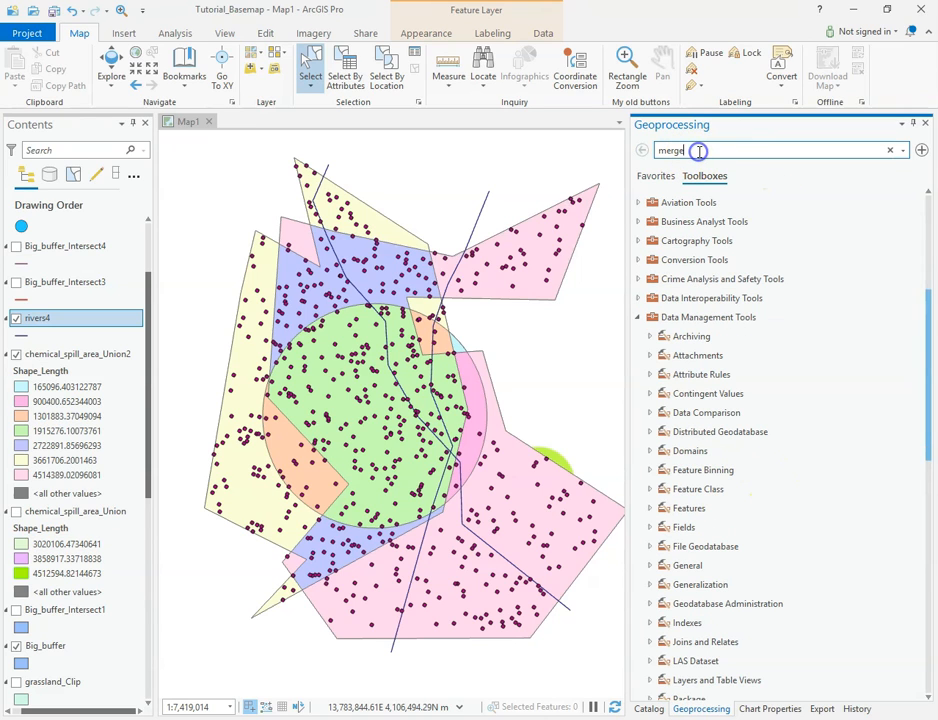
pyautogui.press('Return')
pyautogui.click(666, 188)
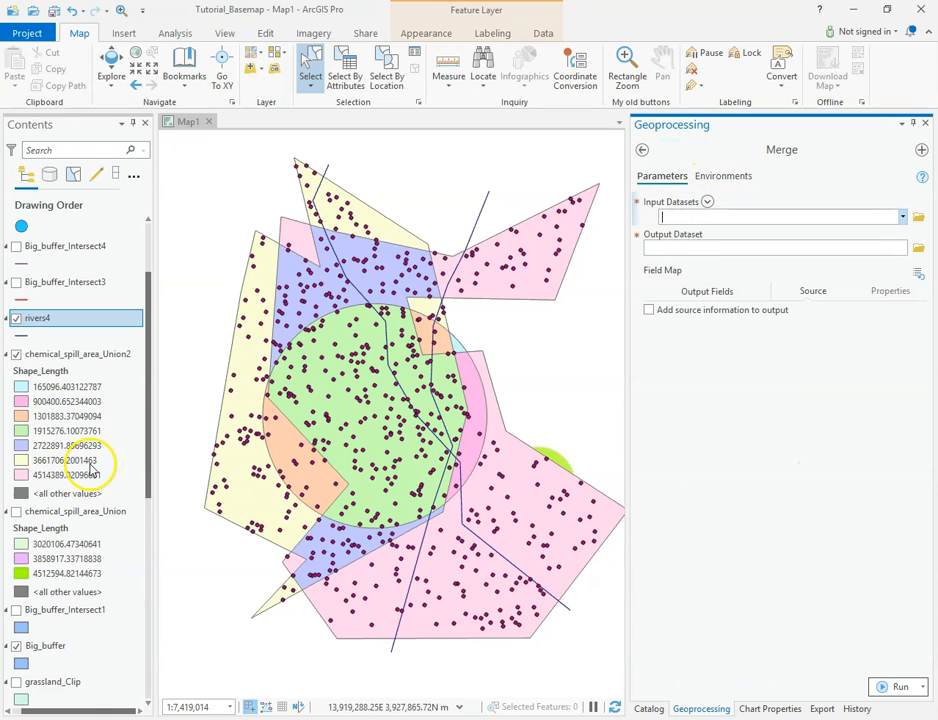
# - Add rivers4 and Big_buffer as Merge input datasets, then read the geometry type requirement in the input error and dismiss it
pyautogui.moveTo(44, 320); pyautogui.dragTo(687, 216)
pyautogui.scroll(-2, 89, 545)
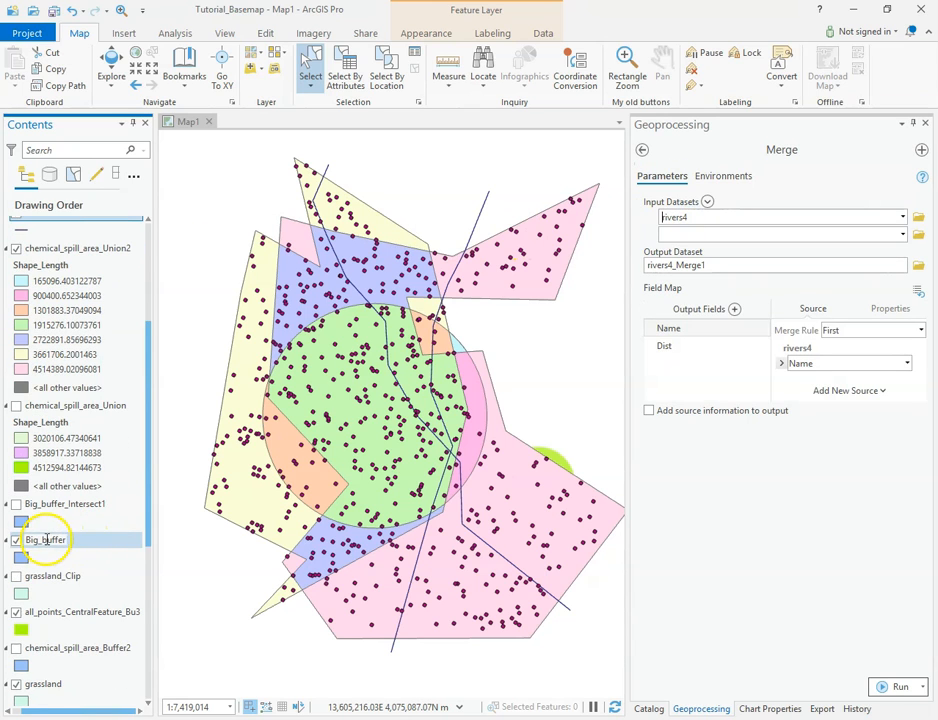
pyautogui.click(35, 543)
pyautogui.moveTo(35, 543); pyautogui.dragTo(718, 232)
pyautogui.moveTo(53, 537); pyautogui.dragTo(680, 256)
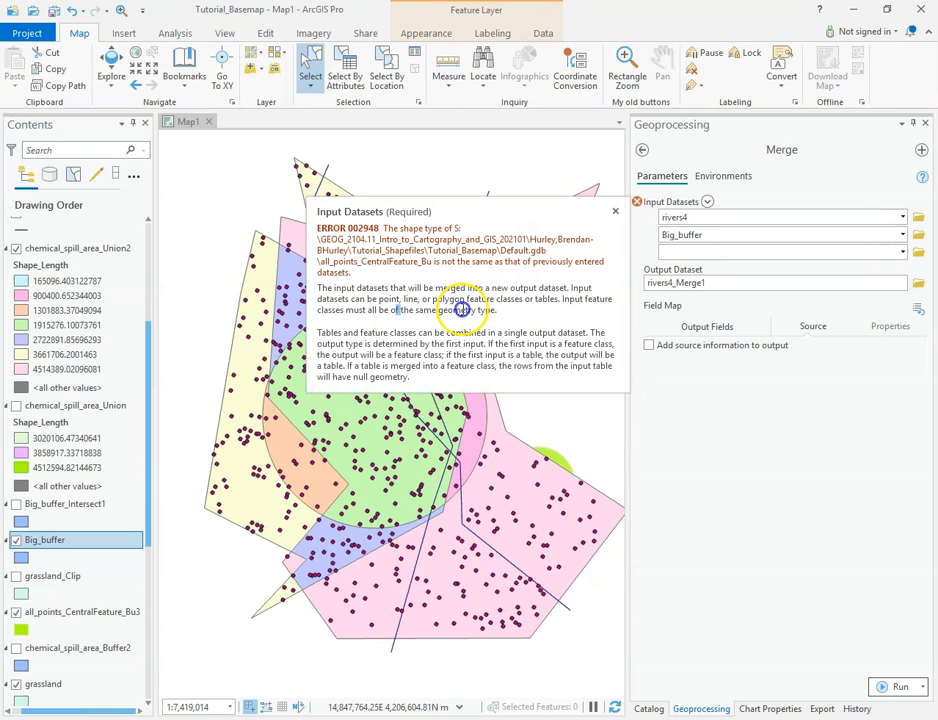
pyautogui.moveTo(394, 310); pyautogui.dragTo(511, 306)
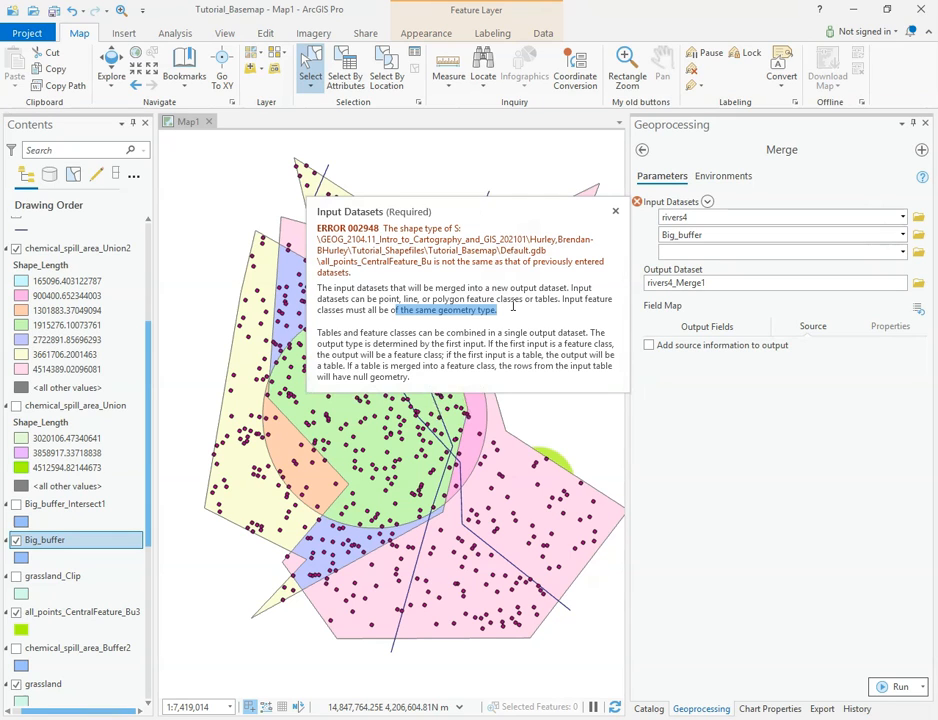
pyautogui.click(615, 211)
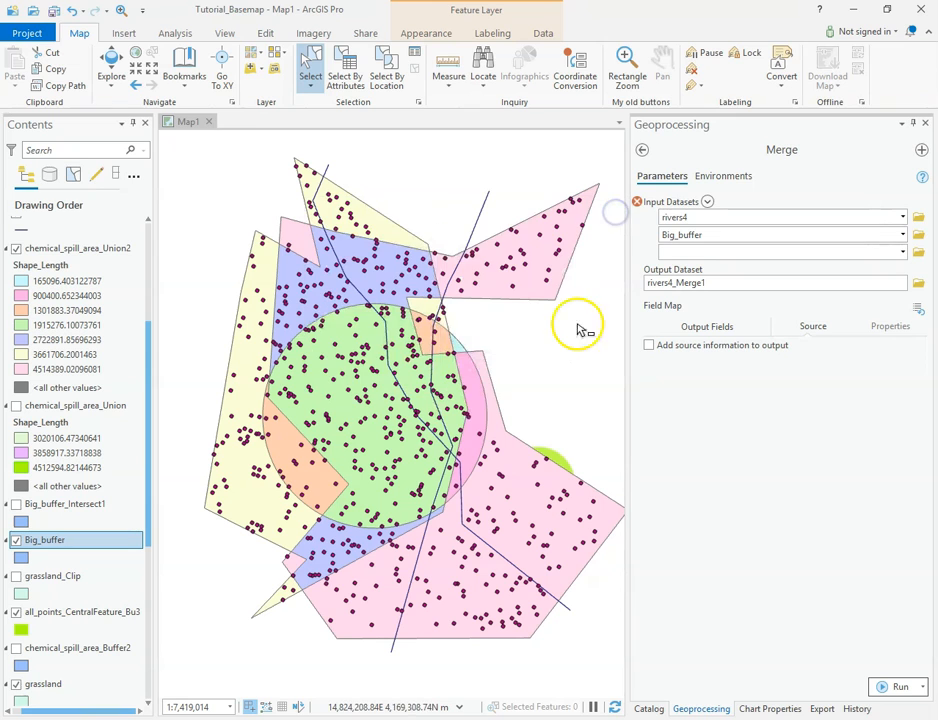